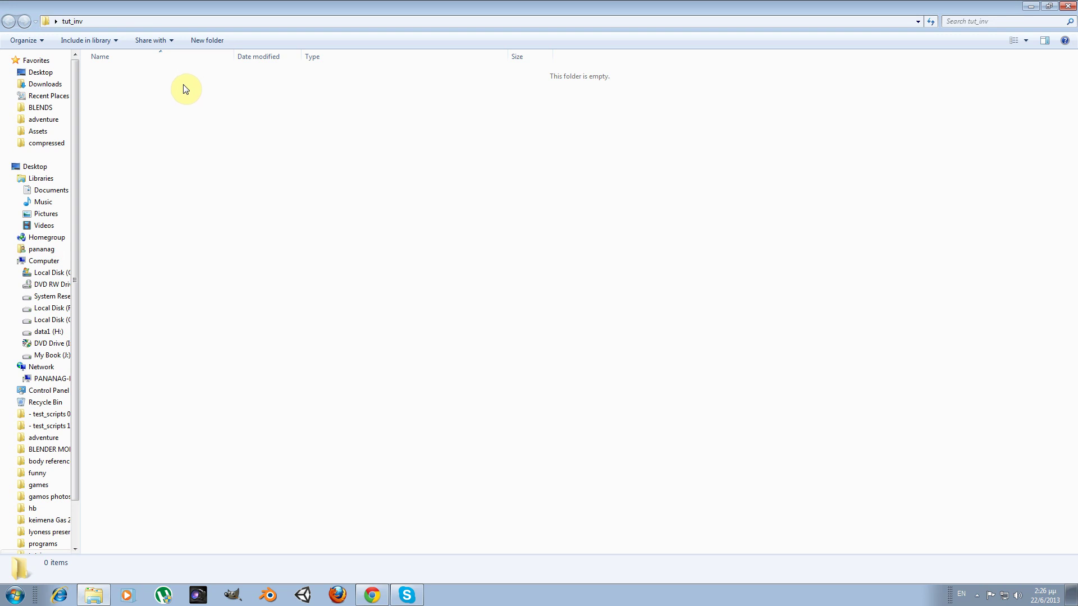
Create a new Excel worksheet named db_weapons in the tut_inv folder and open it.
right_click(119, 116)
mouse_move(168, 251)
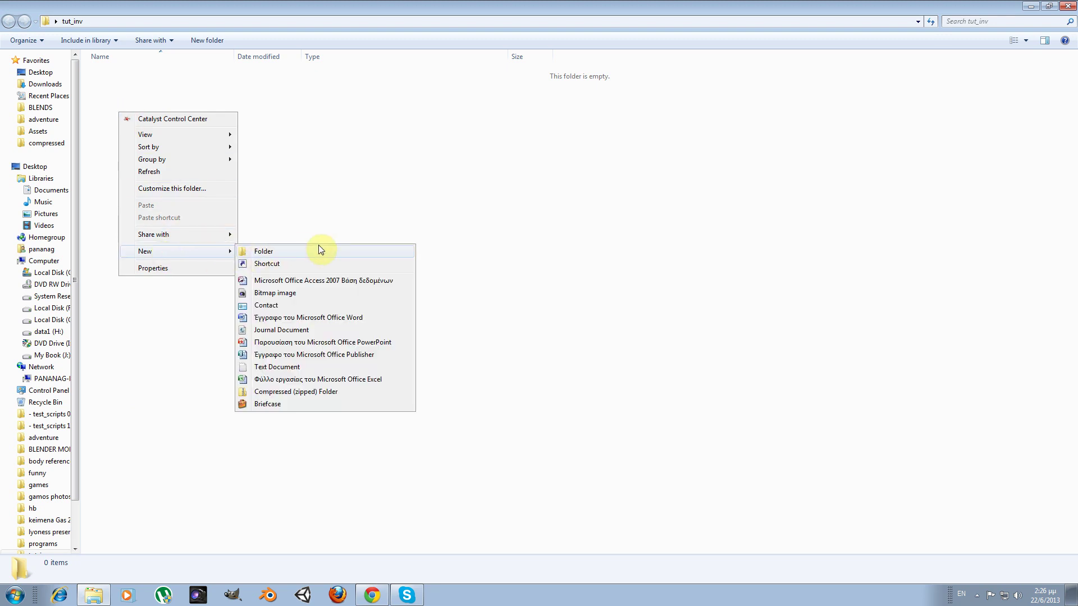
left_click(329, 379)
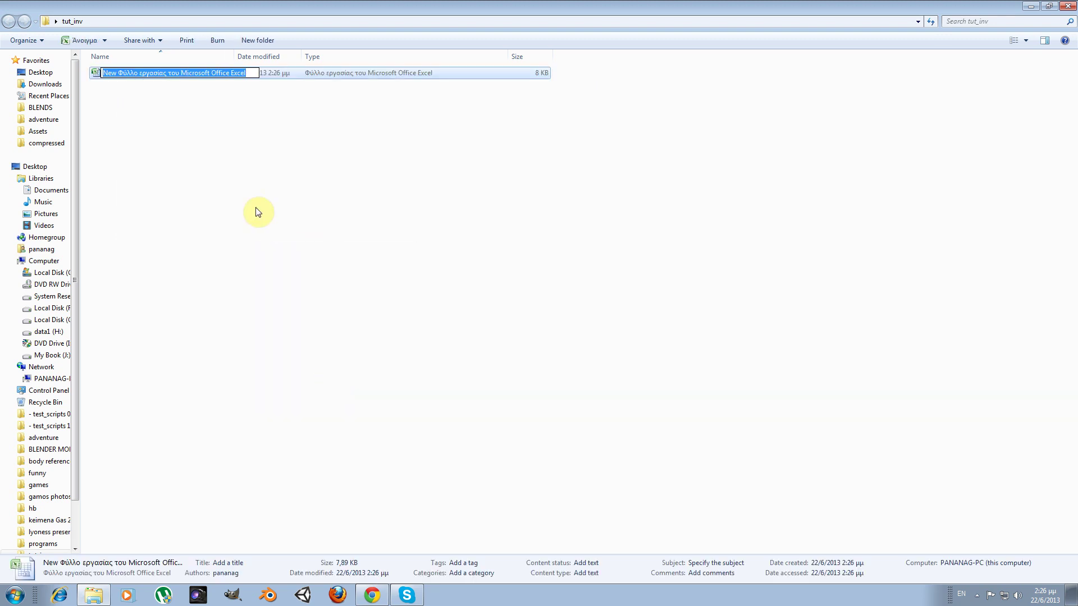
type("db_")
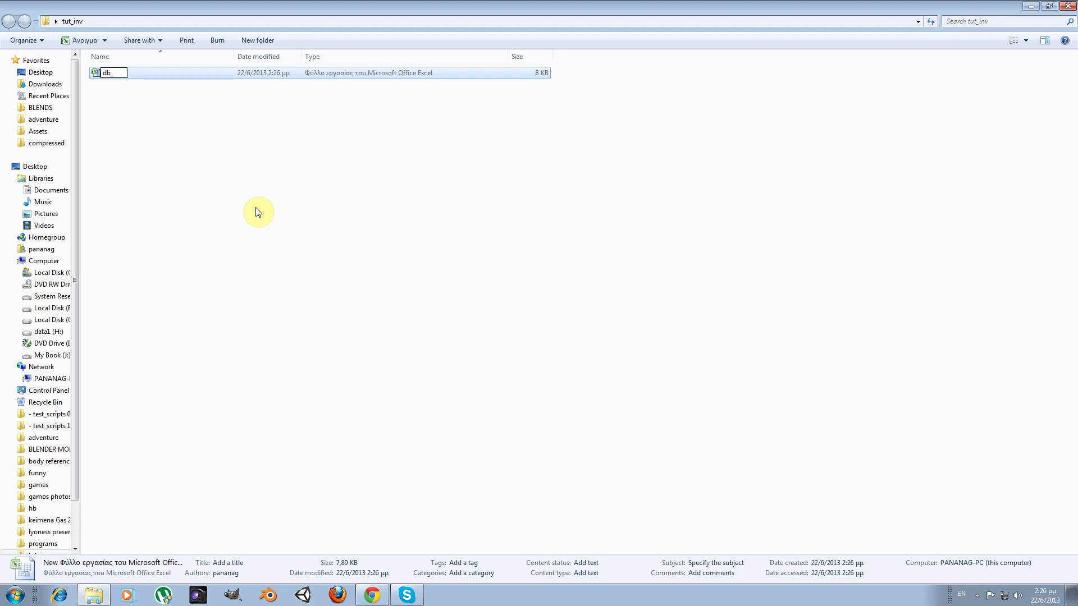
type("weapons")
key("Return")
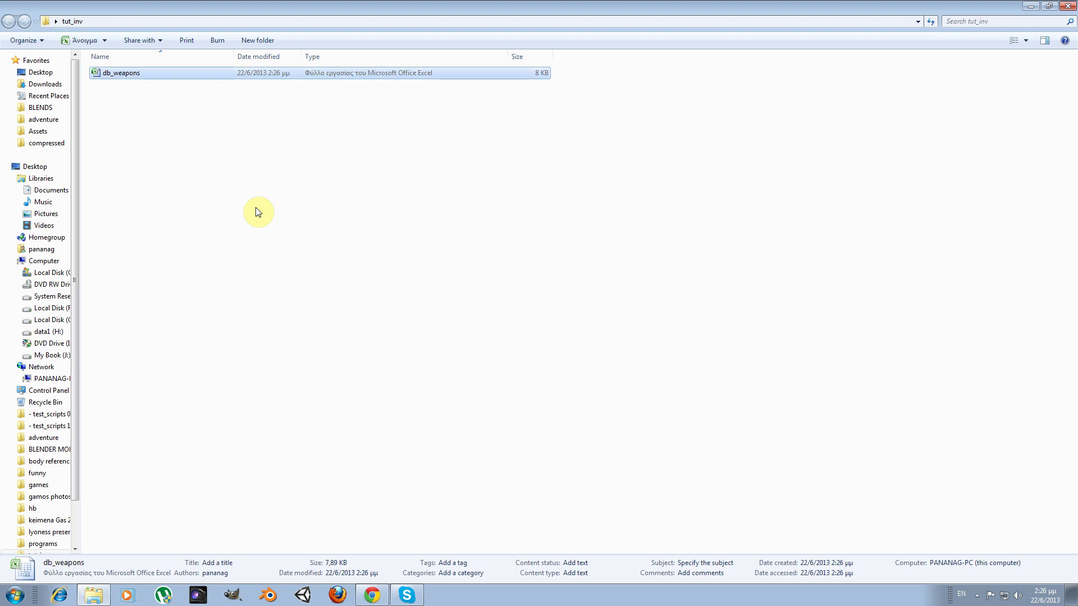
key("Return")
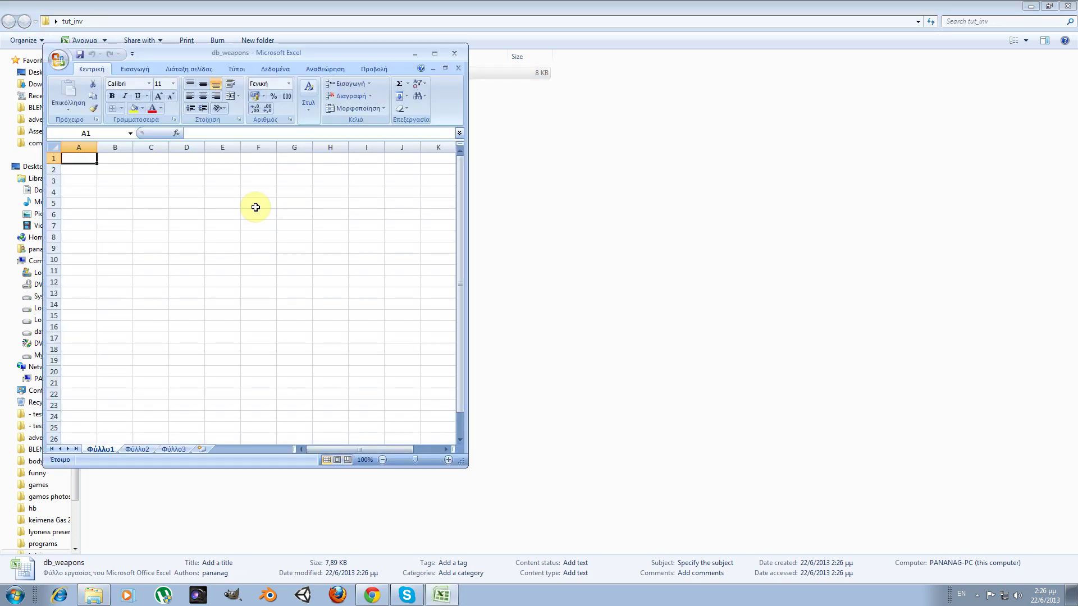
Maximize the Excel window and enter the heading ID in cell A1.
double_click(324, 50)
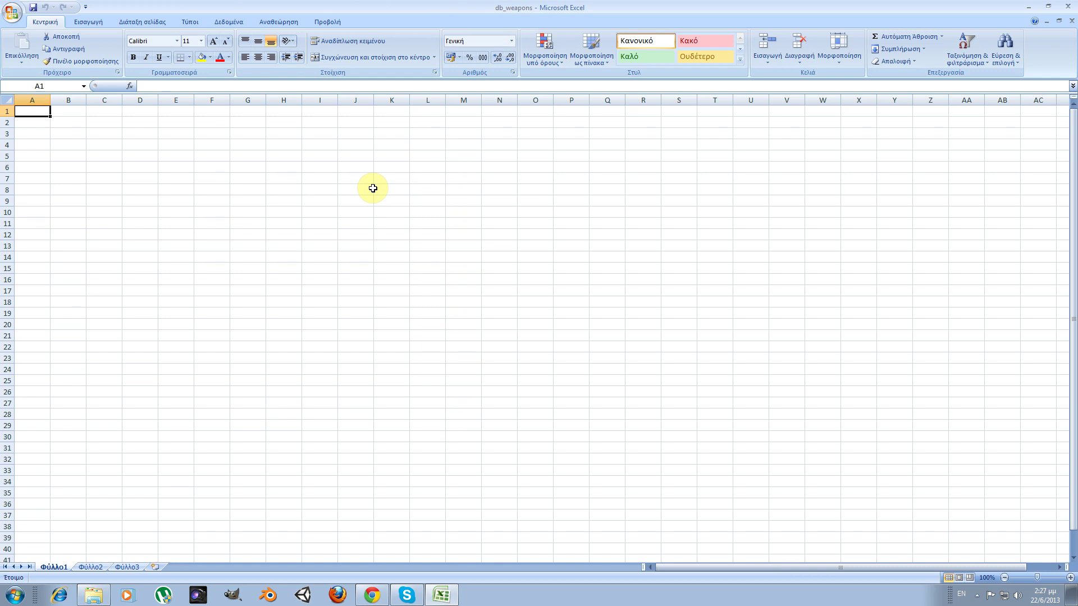
type("ID")
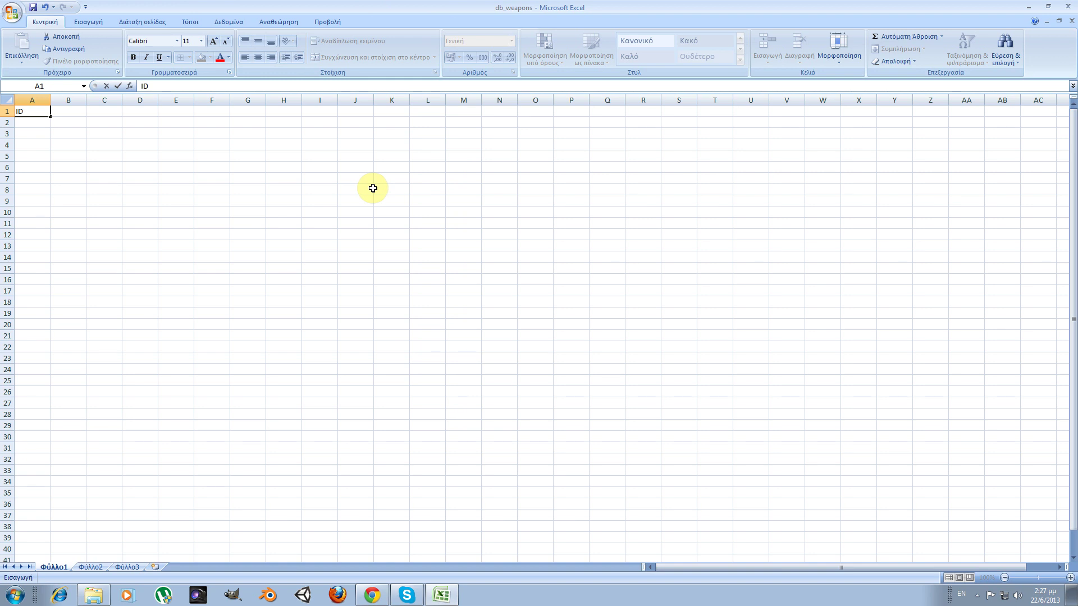
key("Return")
key("Up")
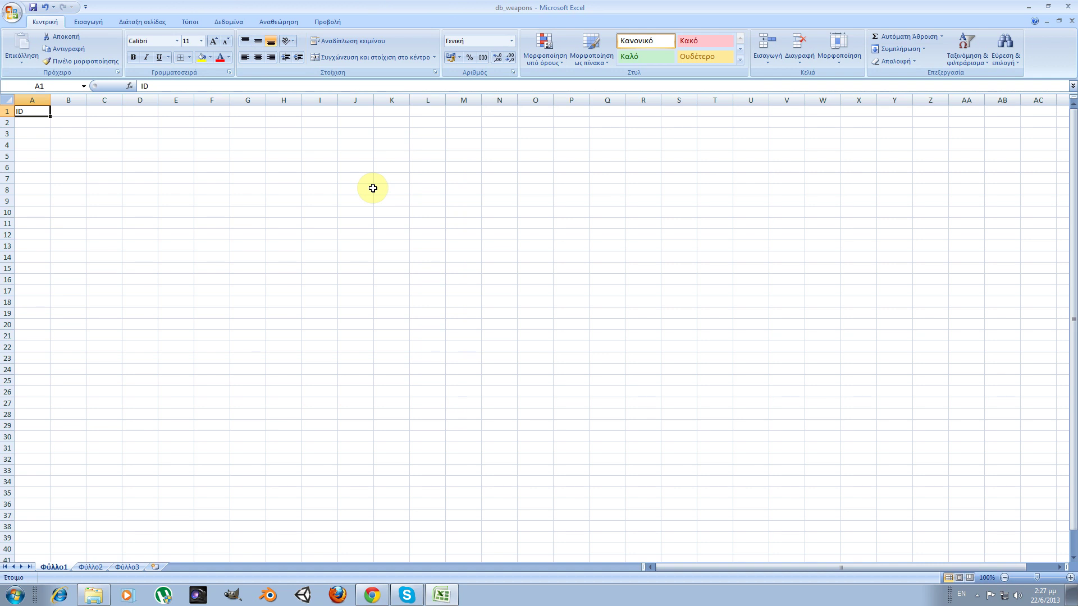
key("Down")
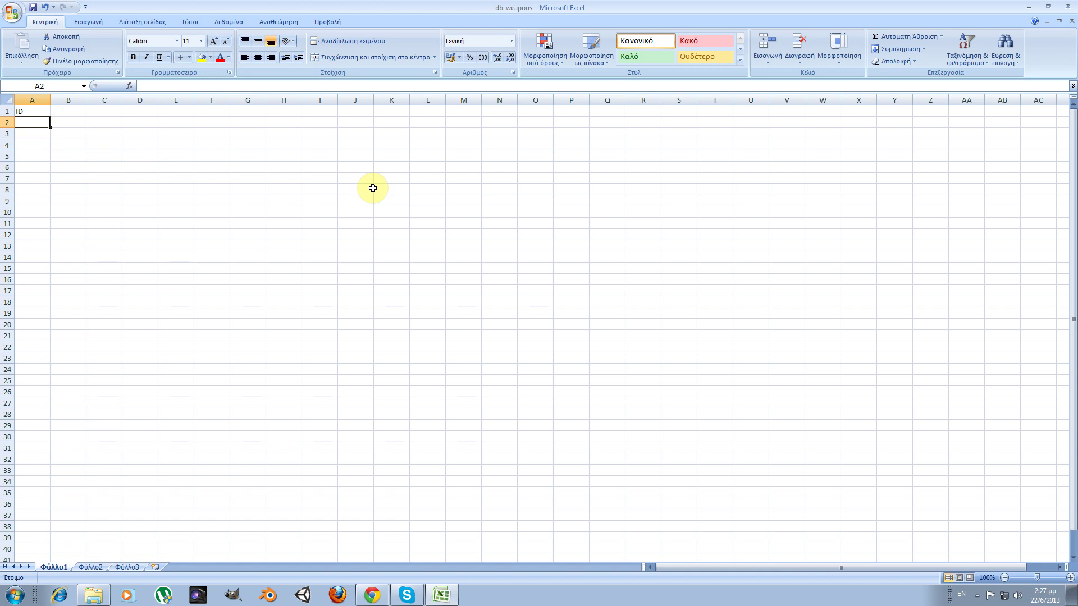
key("Up")
key("Right")
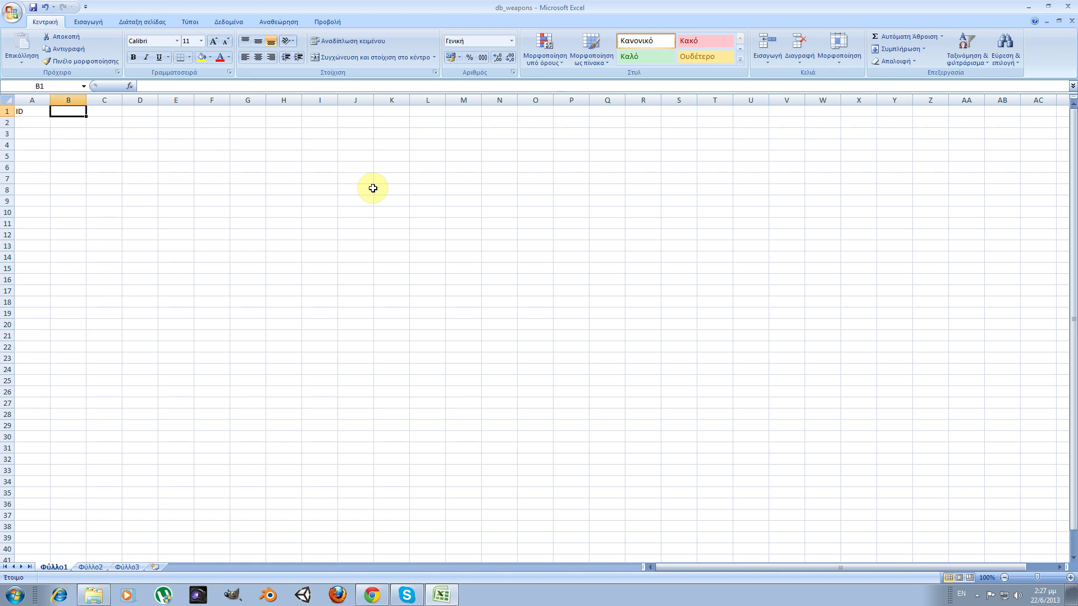
Enter the headings Name, Damage and Value in cells B1 through D1.
type("Name")
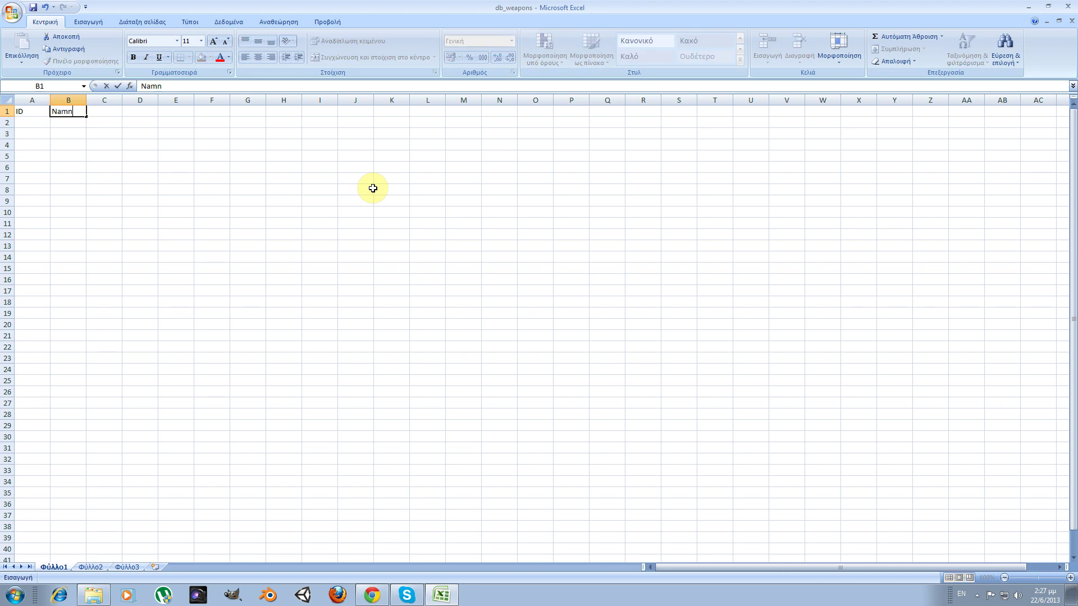
key("Return")
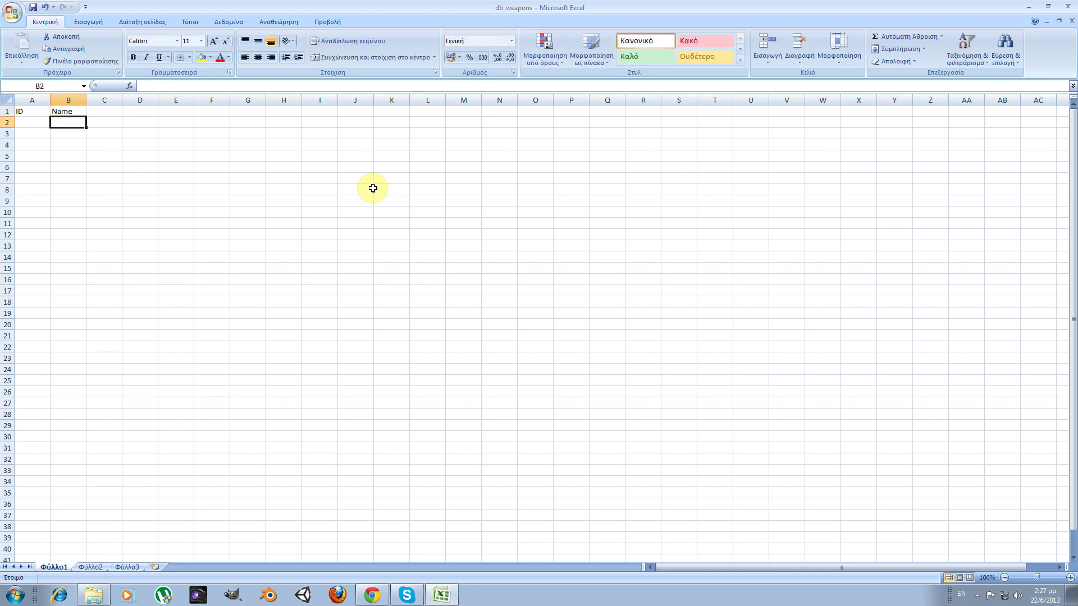
key("Up")
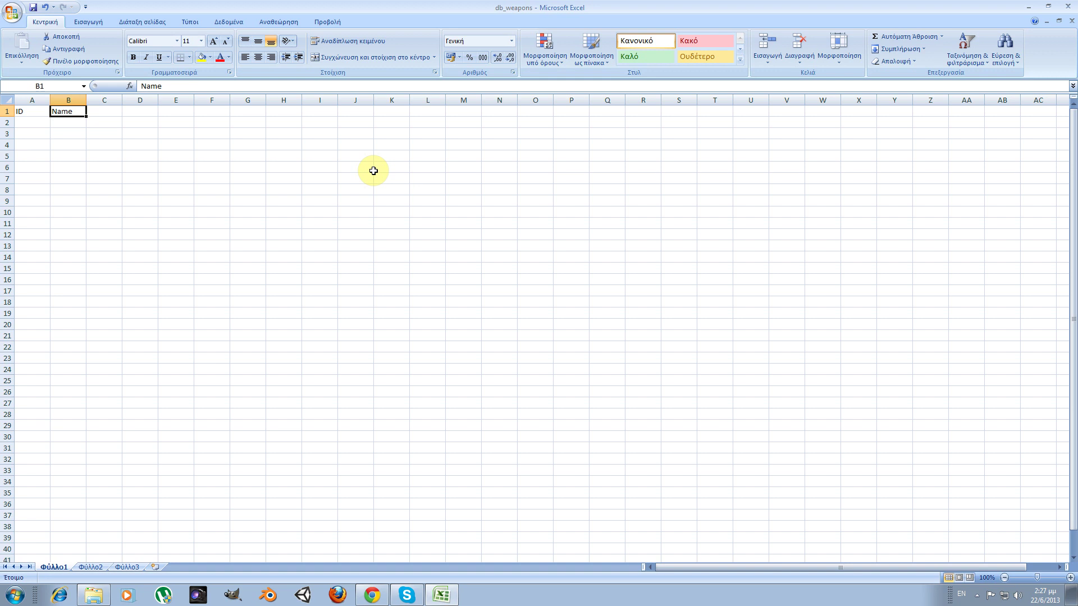
key("Tab")
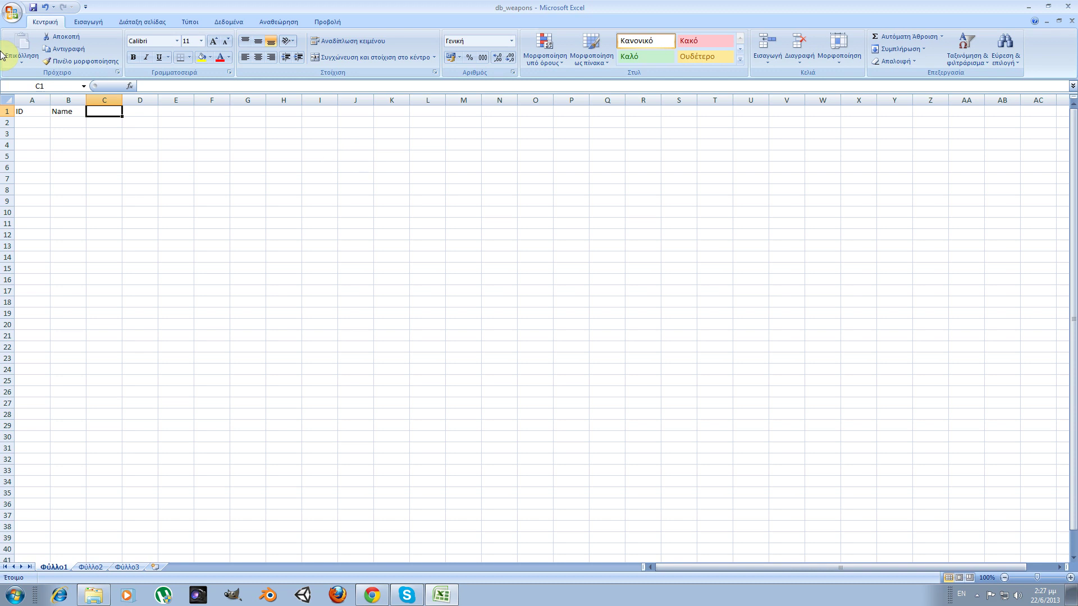
type("Damage")
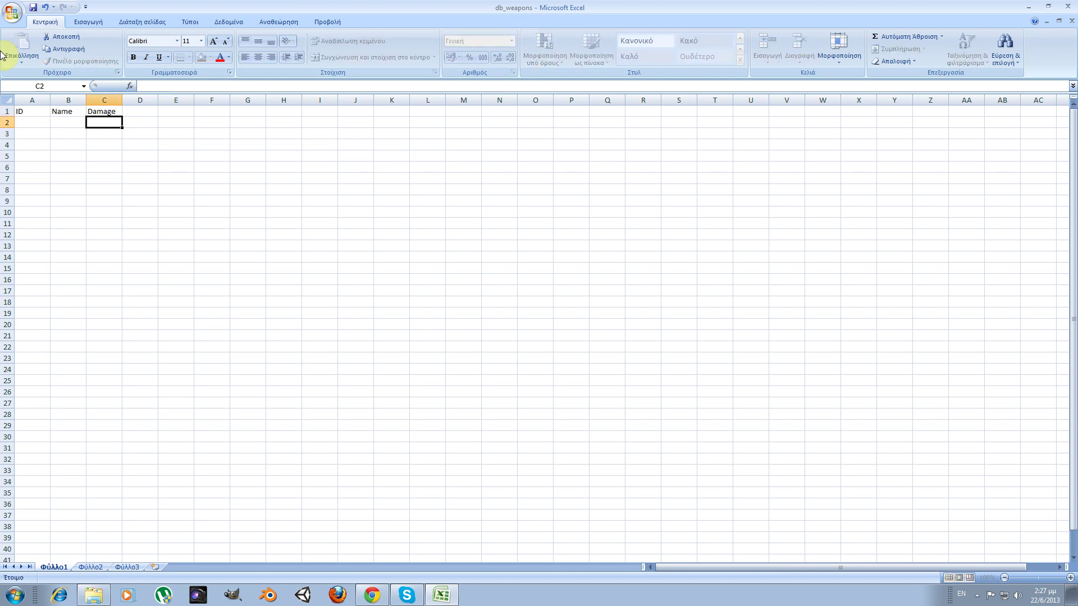
key("Tab")
type("Value")
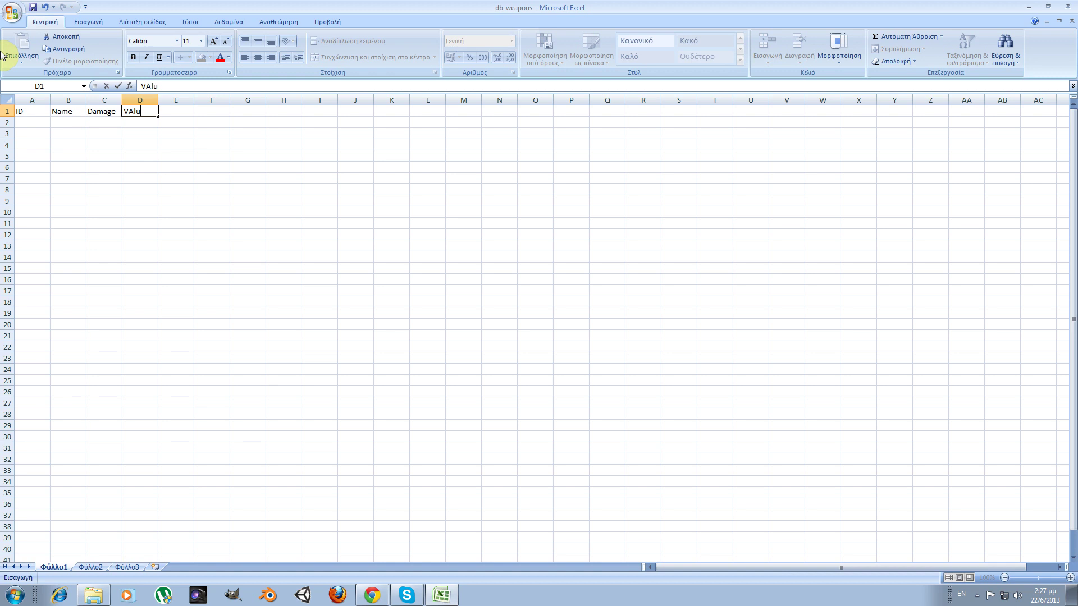
key("Return")
key("Right")
key("Right")
Enter the heading Type in cell E1.
key("Up")
key("Left")
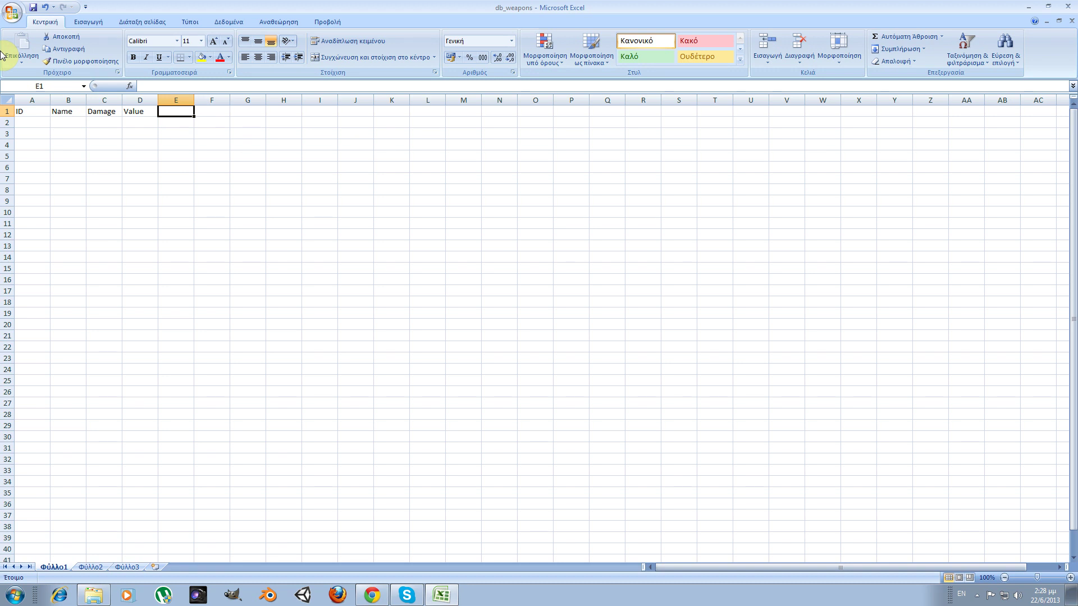
key("Right")
key("Right")
key("Right")
key("Right")
key("Left")
key("Left")
key("Left")
key("Left")
Review the header row ID through Type, then move to cell A2.
key("Left")
key("Right")
type("D")
key("BackSpace")
type("Type")
key("Return")
key("Left")
key("Left")
key("Left")
key("Right")
key("Right")
key("Right")
key("Up")
key("Down")
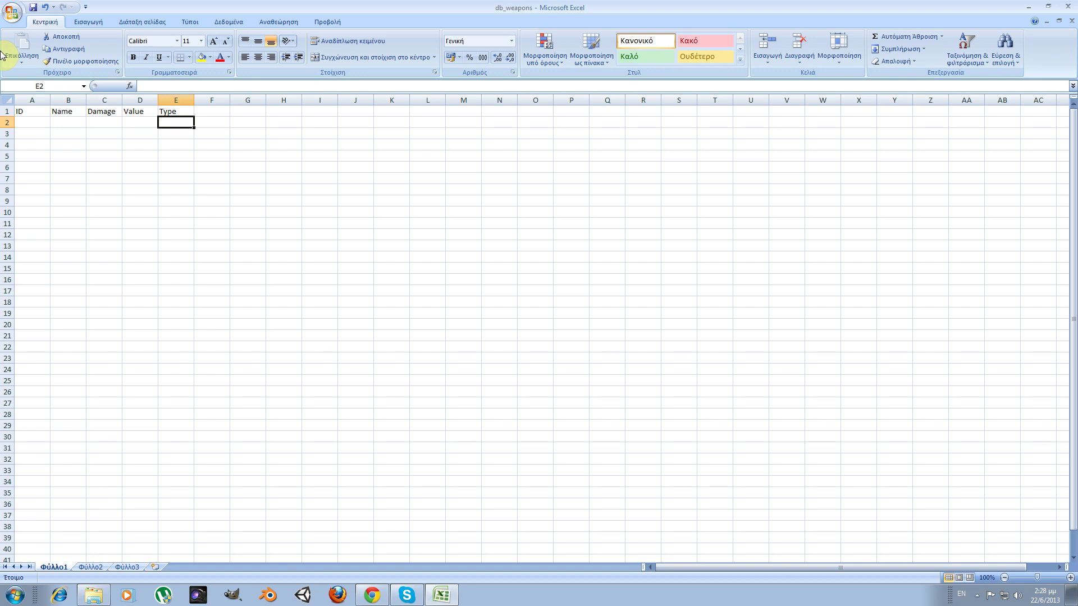
key("Left")
key("Left")
key("Left")
key("Left")
key("Up")
key("Right")
key("Right")
key("Right")
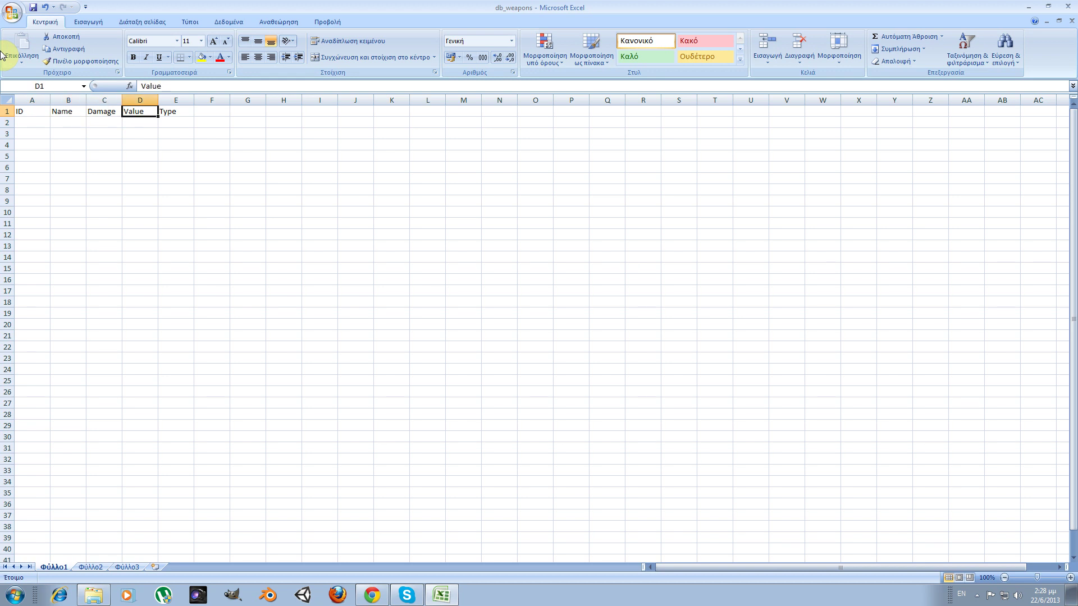
key("Right")
key("Left")
key("Left")
key("Left")
key("Left")
key("Right")
key("Right")
key("Right")
key("Left")
key("Left")
key("Left")
key("Down")
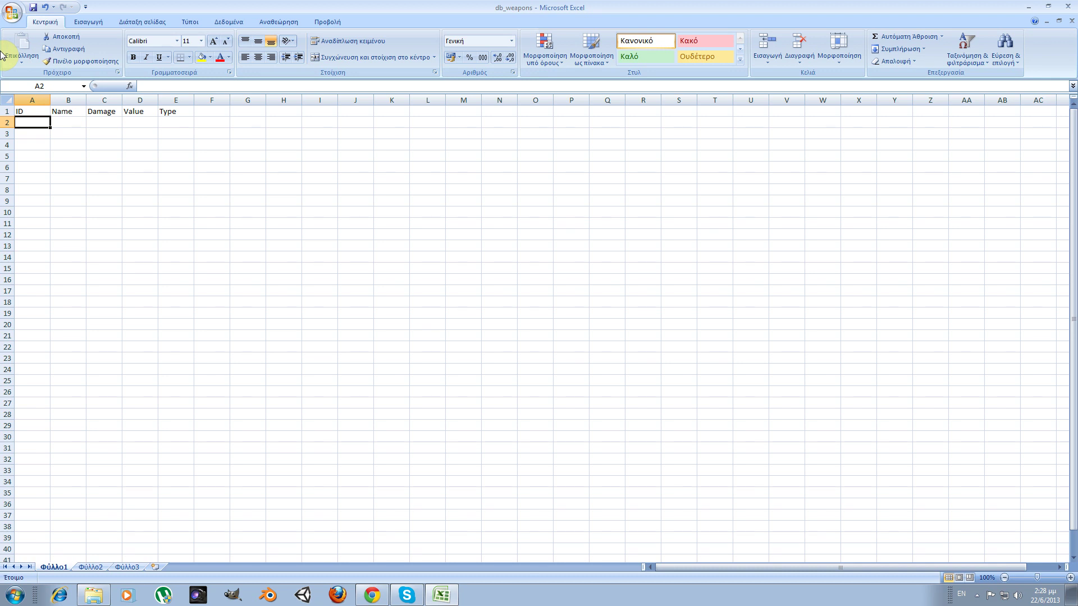
Enter ID w0001 and name 'Short sword.' in row 2, autofitting column B.
type("w")
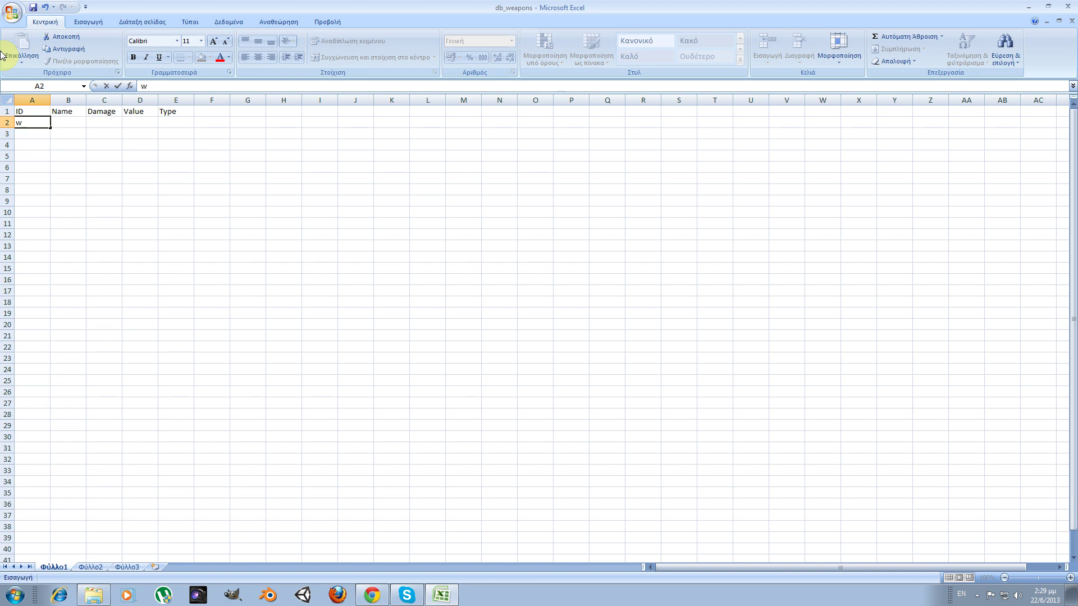
type("0001")
key("Return")
key("Up")
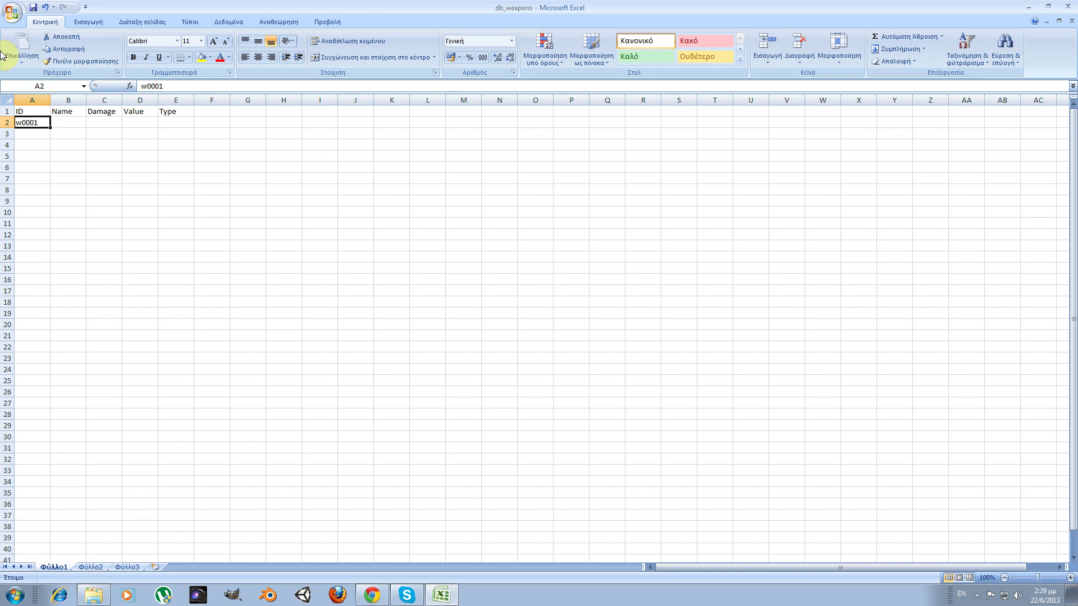
key("Up")
key("Down")
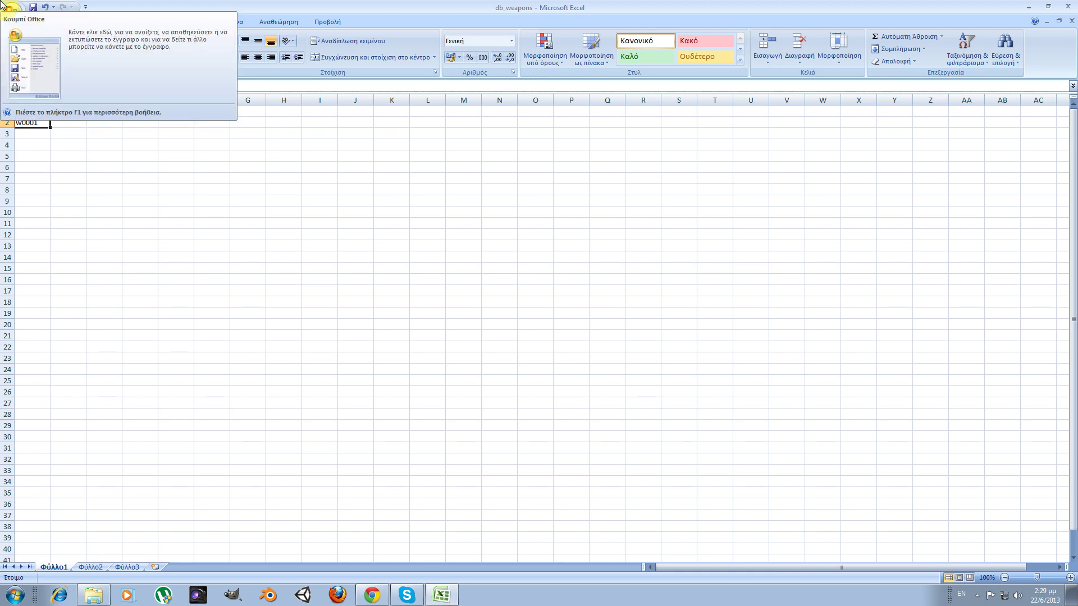
key("Tab")
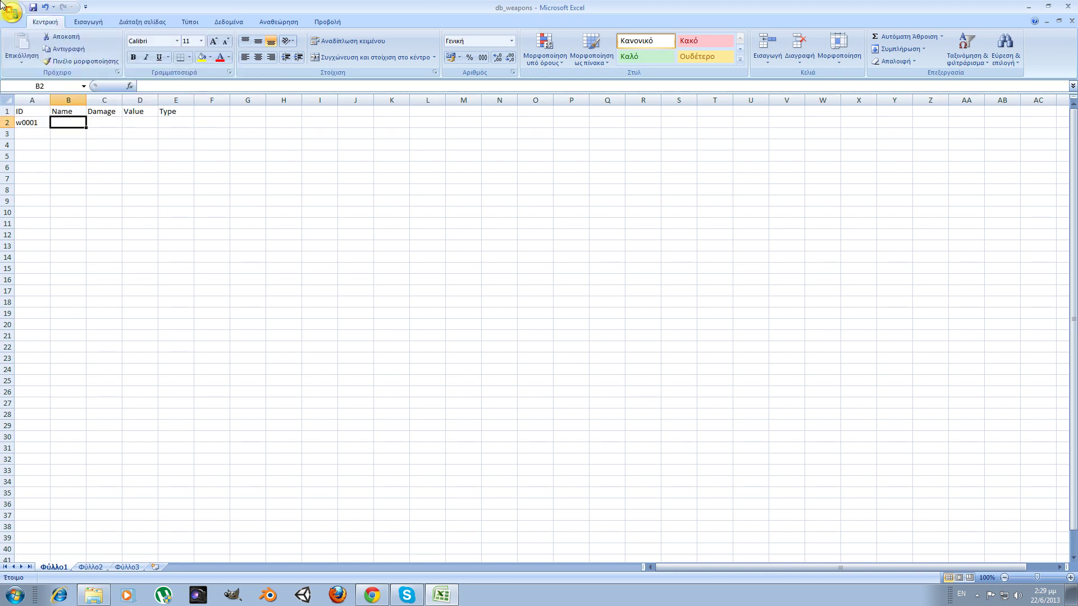
type("Short")
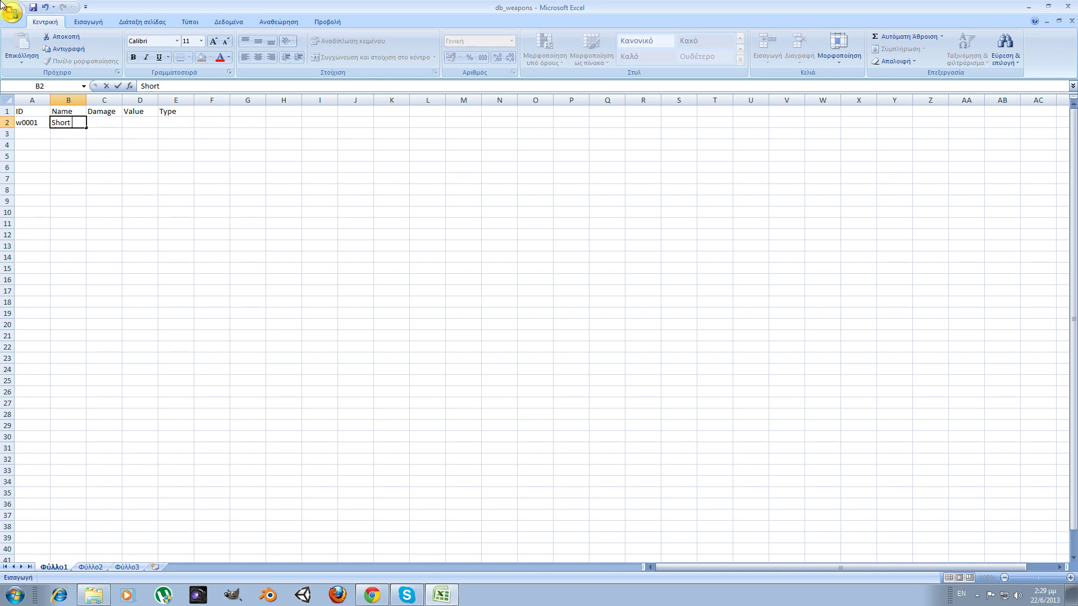
type(" sword.")
key("Return")
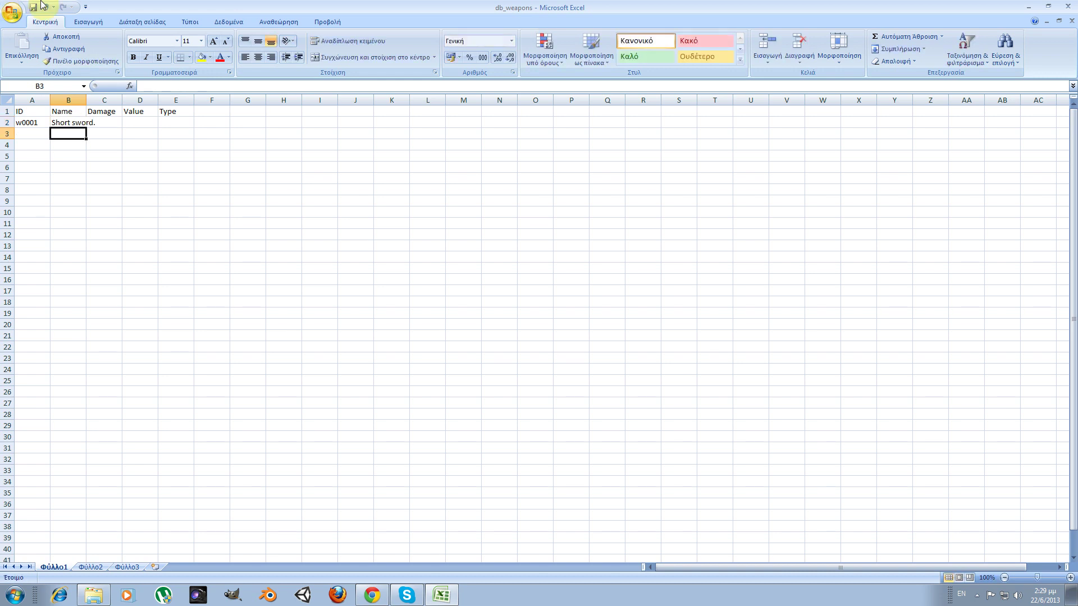
double_click(87, 100)
Enter damage 5, value 10 and type one-handed in row 2, autofitting column E.
left_click(115, 122)
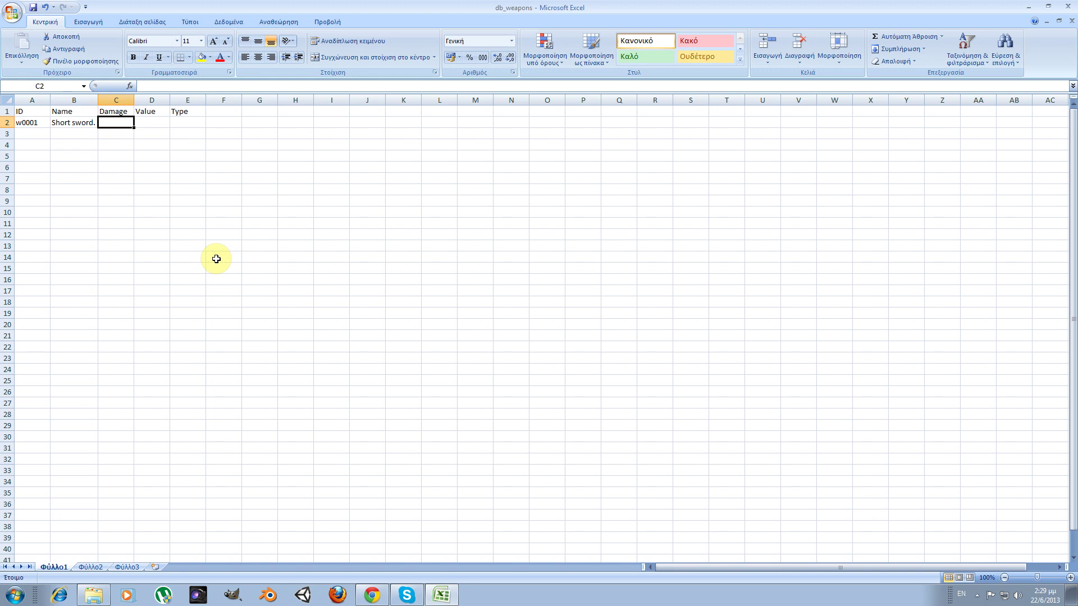
type("5")
key("Tab")
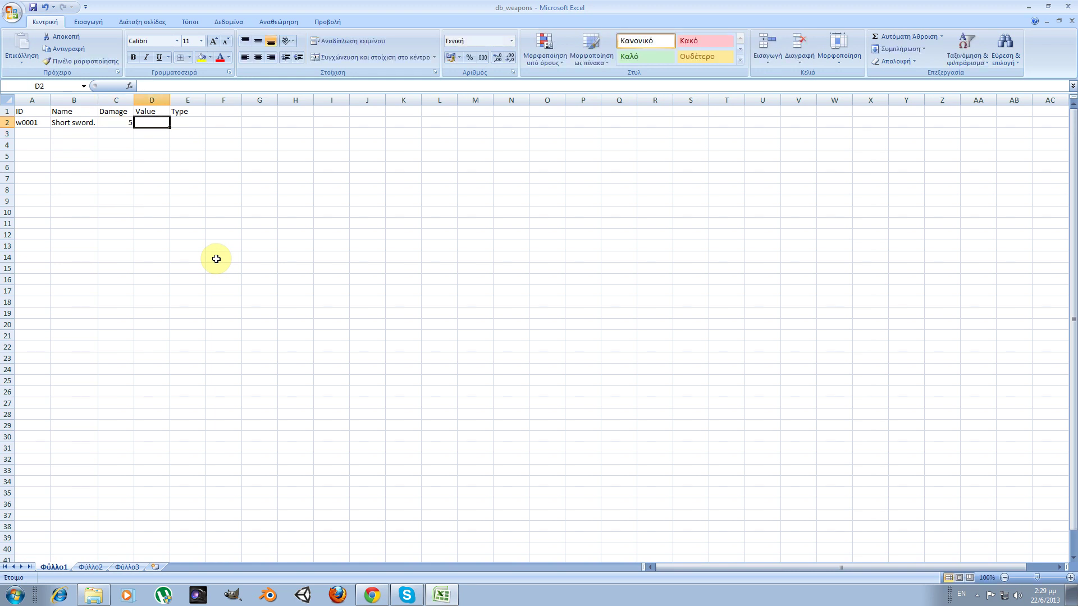
type("10")
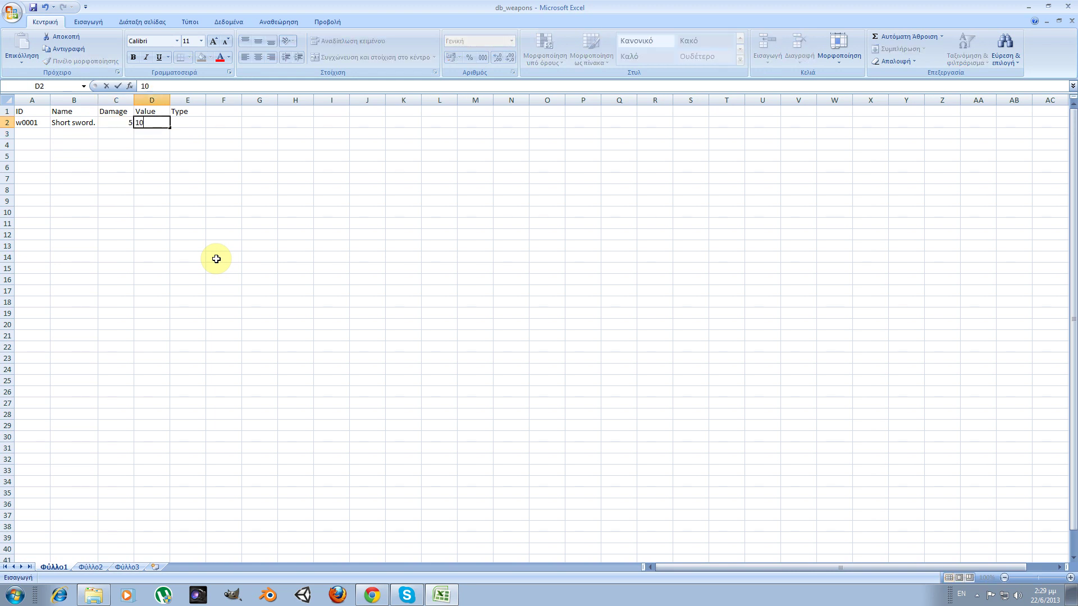
key("Tab")
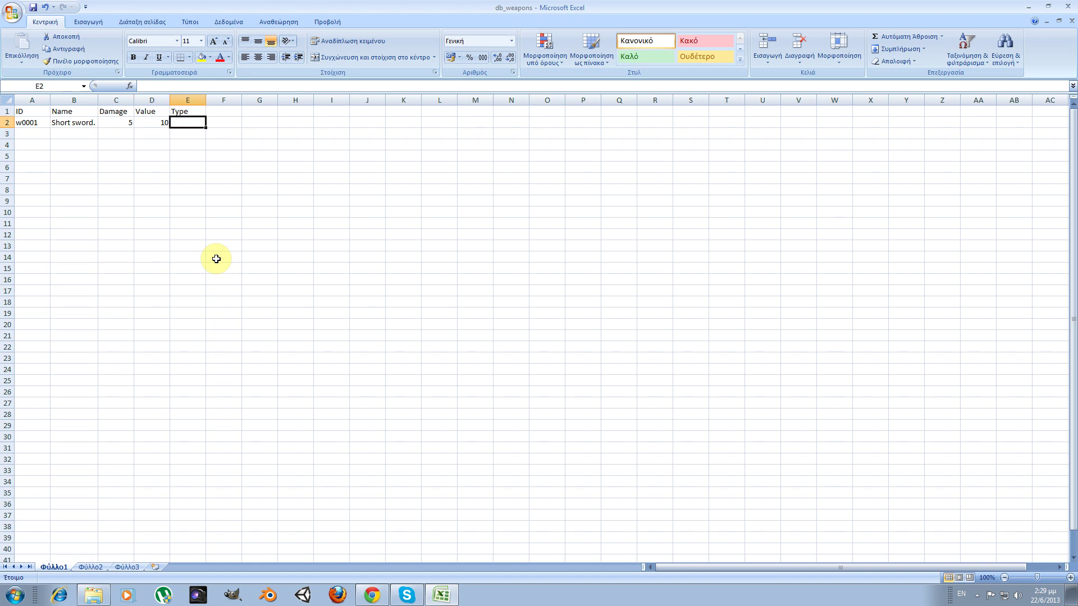
type("one-ha")
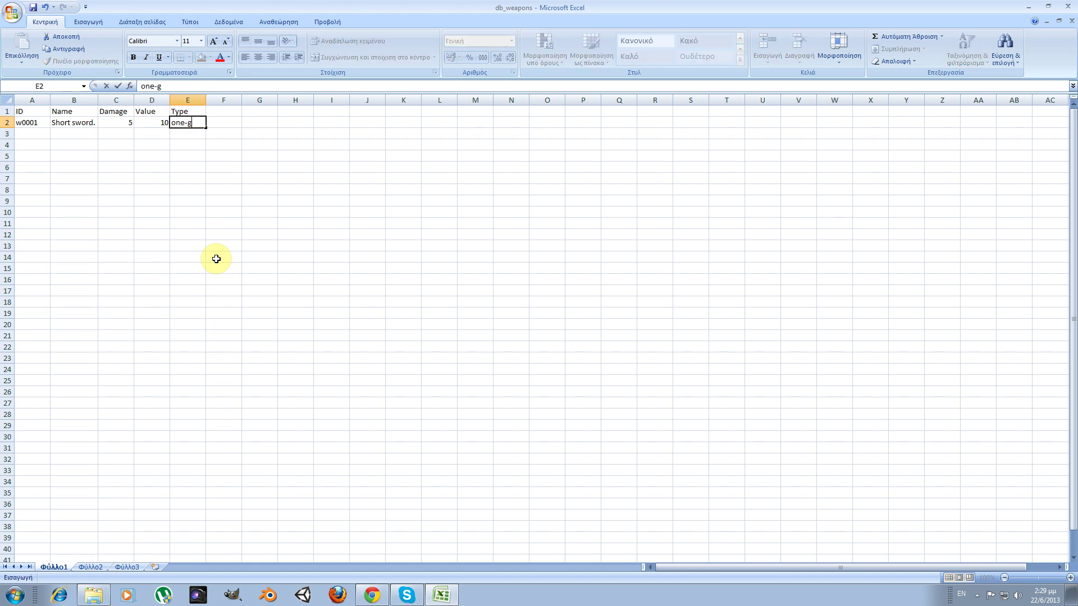
type("nded")
key("Return")
key("Up")
double_click(206, 101)
key("Down")
key("Left")
key("Left")
key("Left")
key("Left")
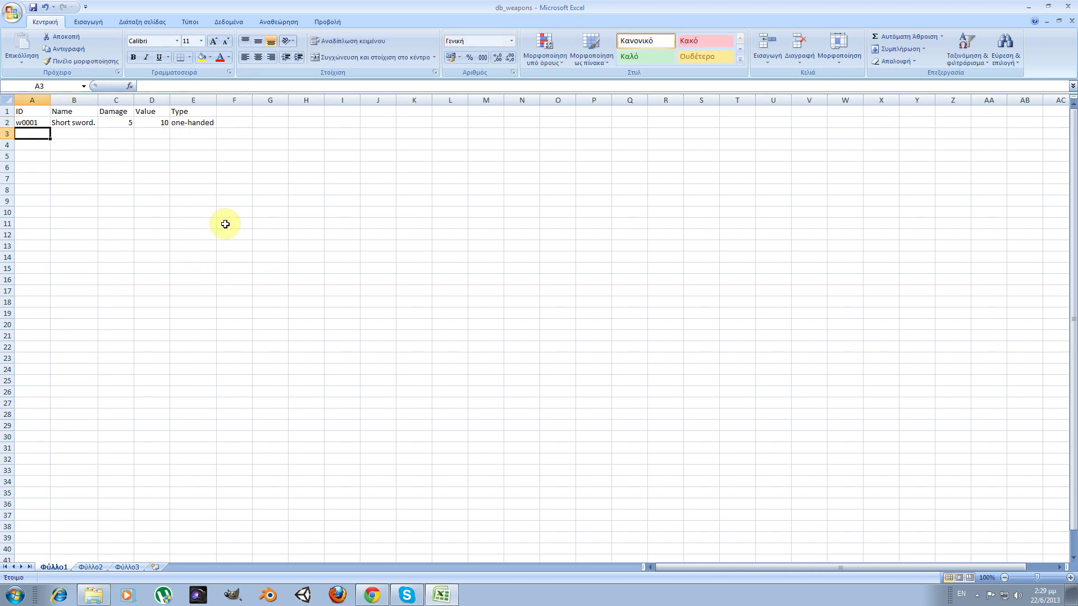
Enter ID w0002 in A3 and remove the trailing period from 'Short sword.'.
type("w0002")
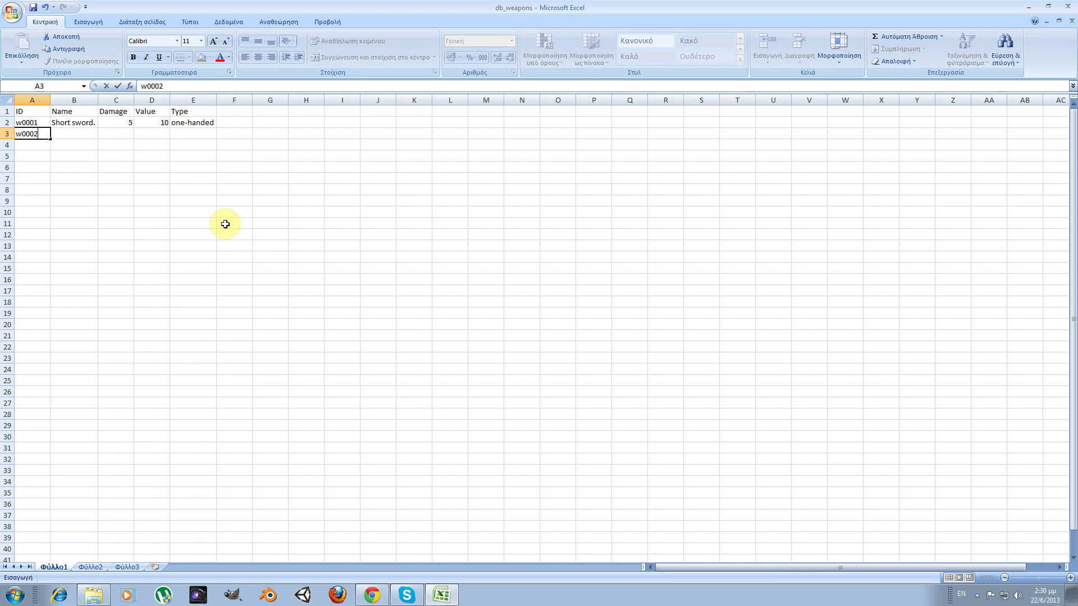
key("Return")
key("Up")
key("Right")
key("Up")
left_click(198, 87)
key("BackSpace")
left_click(88, 132)
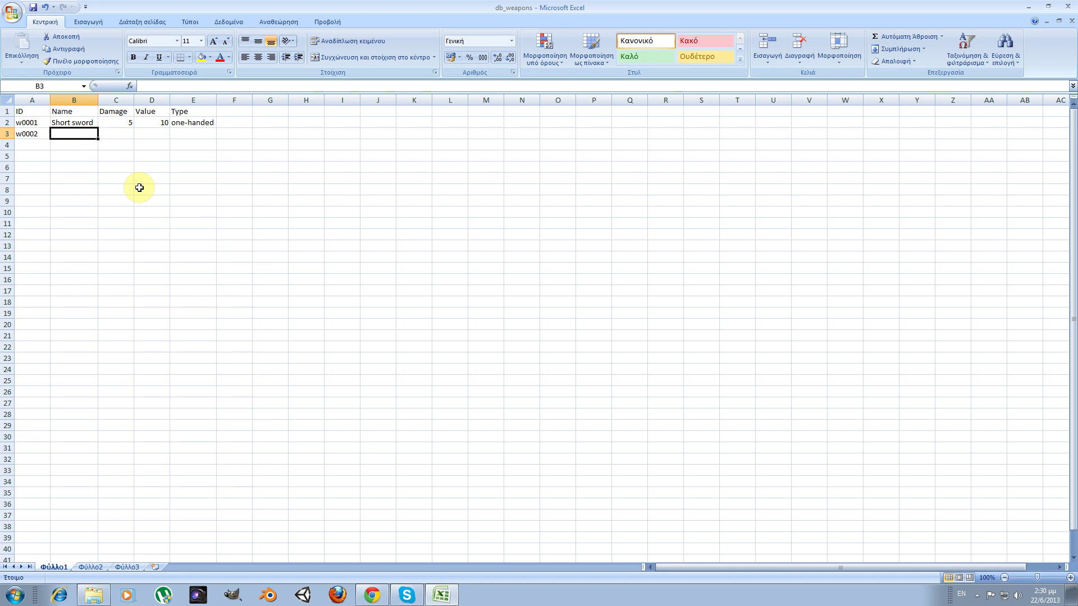
Fill row 3 with Battle Axe, damage 8, value 15, type two-handed.
type("Battle Axe")
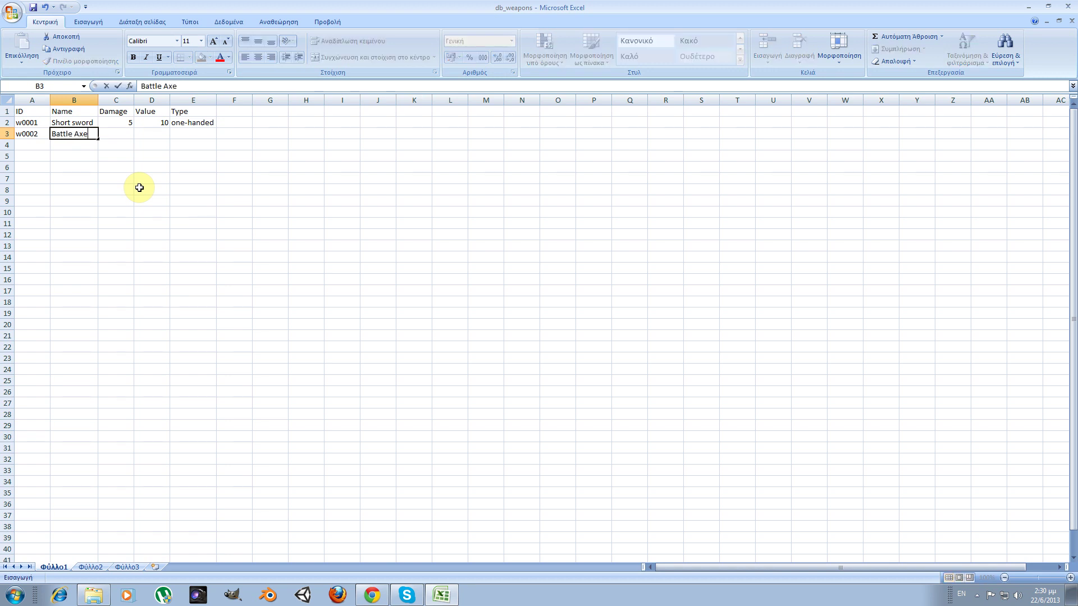
key("Tab")
type("8")
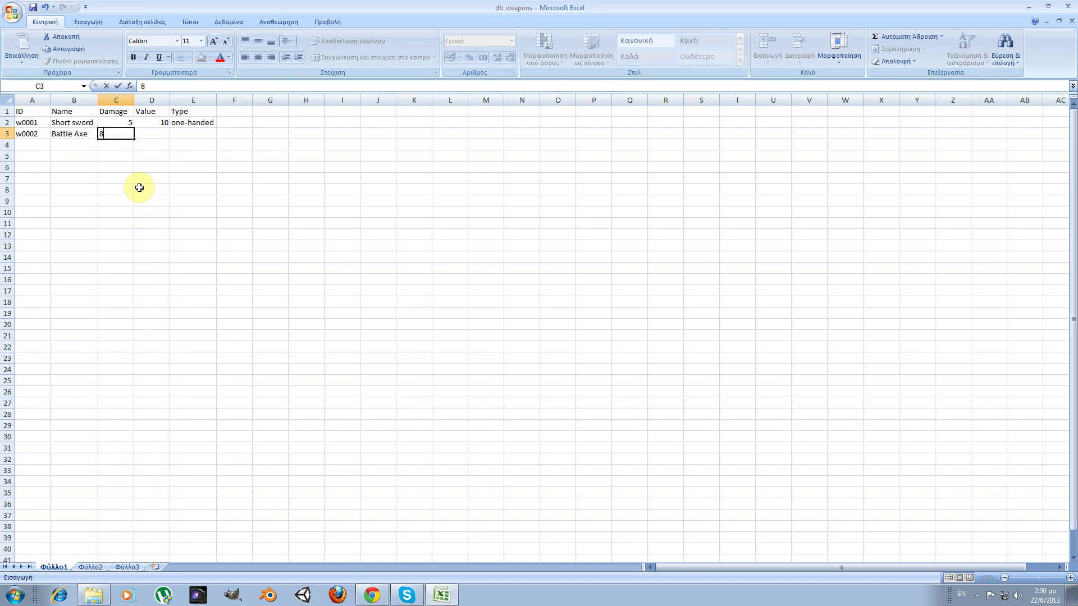
key("Tab")
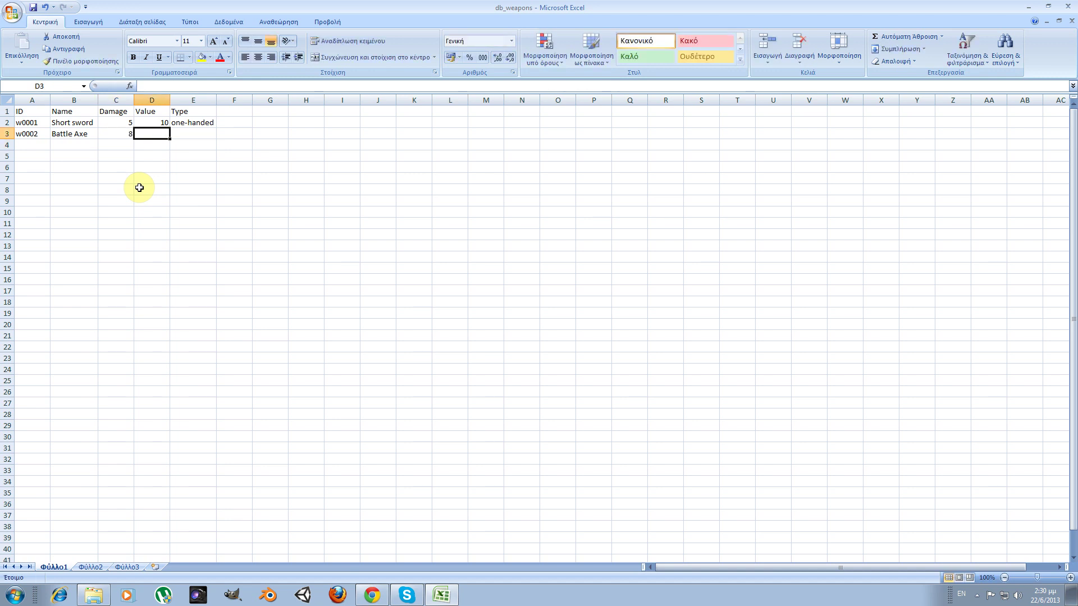
type("15")
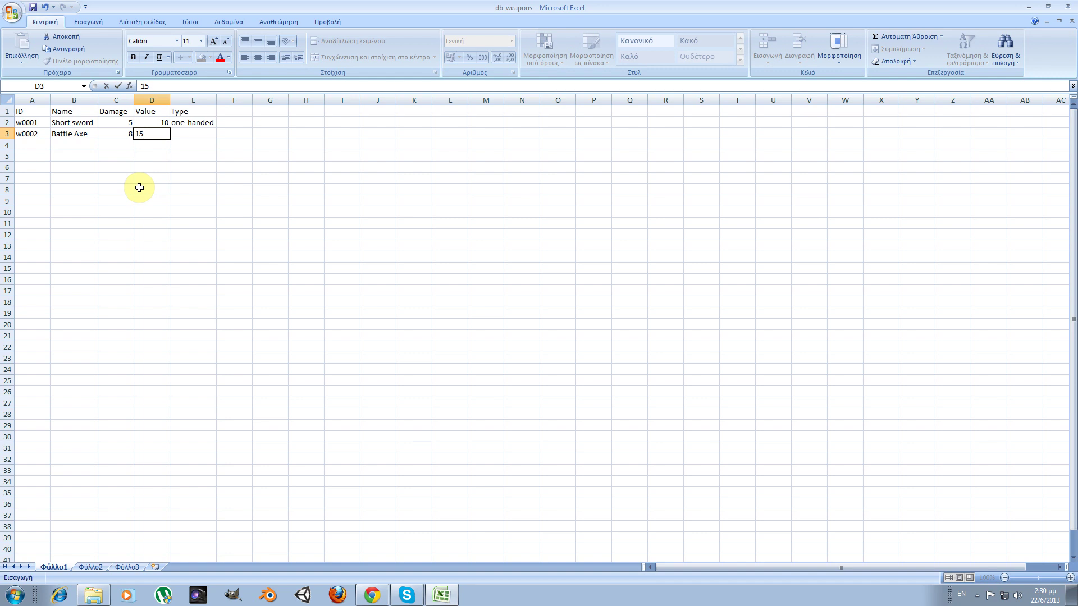
key("Tab")
type("tw")
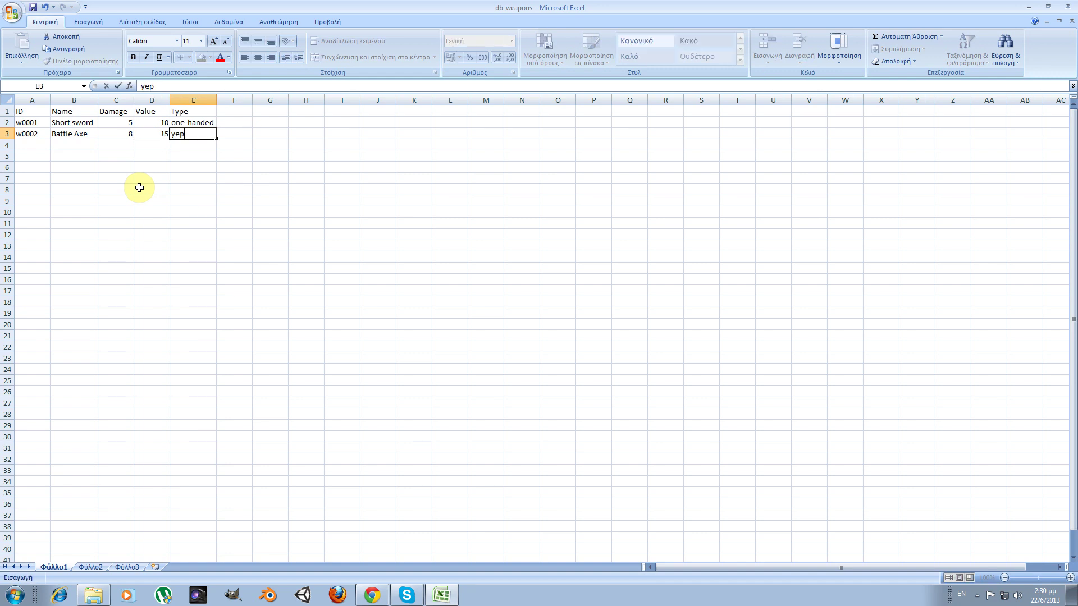
key("BackSpace")
key("BackSpace")
type("two-han")
key("Return")
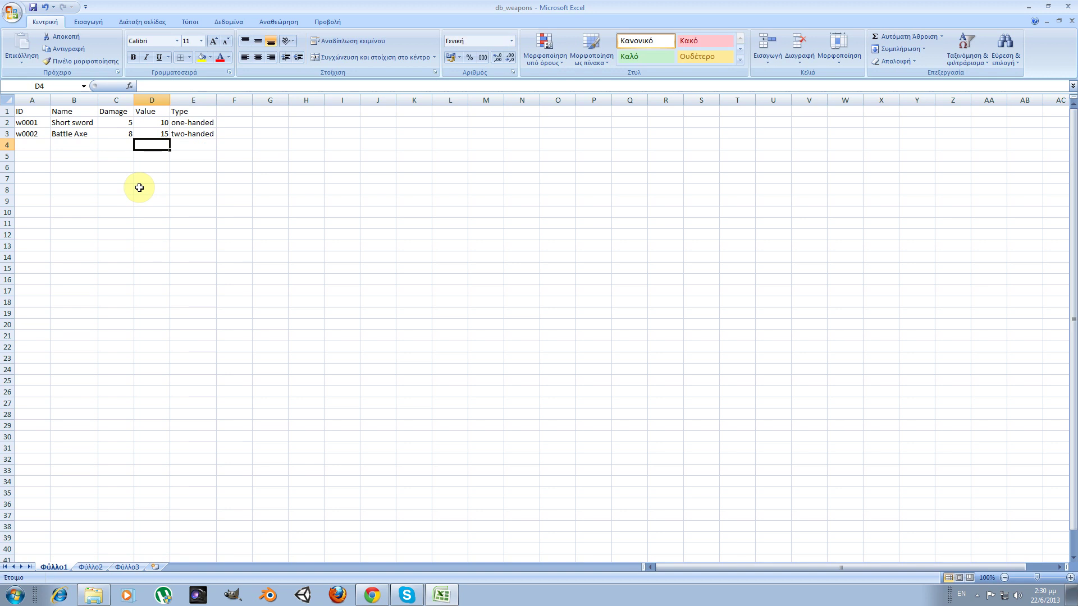
Start row 4 with ID w003 and name Small Bow.
type("w003")
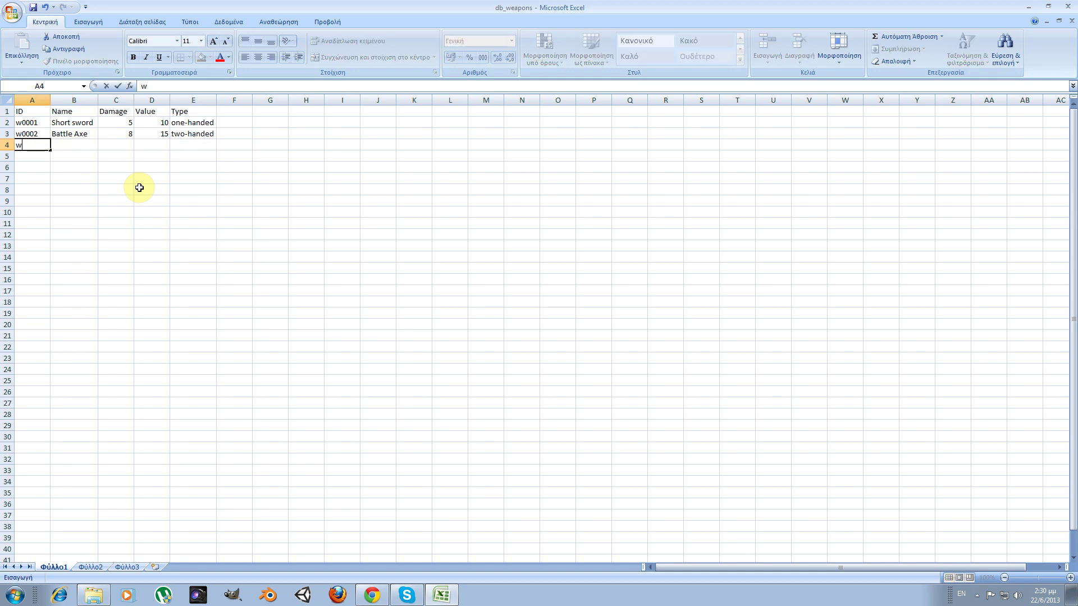
key("Tab")
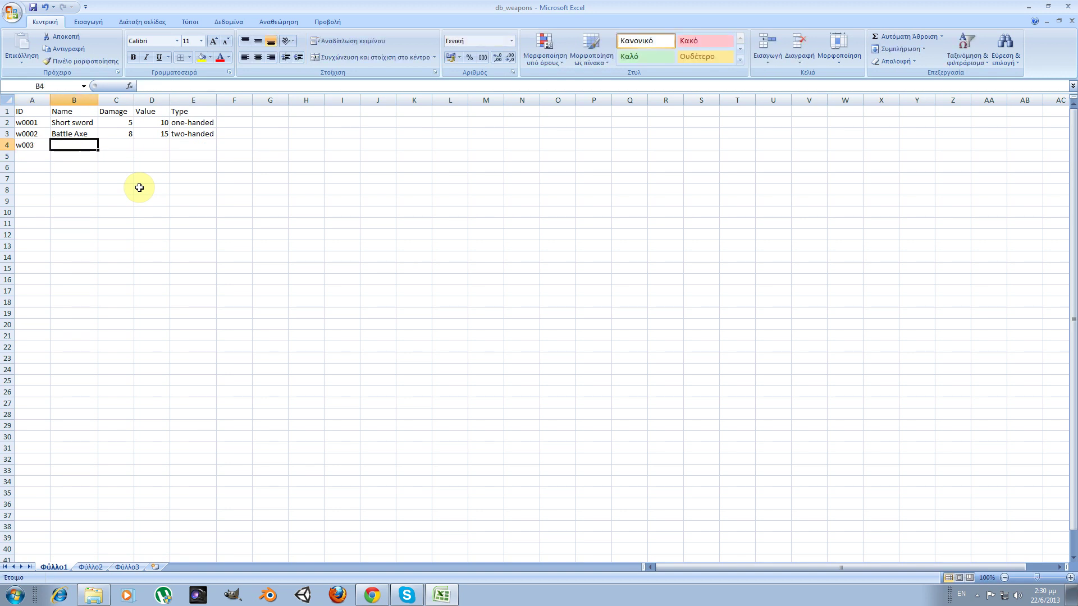
type("Bo")
key("BackSpace")
key("BackSpace")
type("B")
key("BackSpace")
type("Sma")
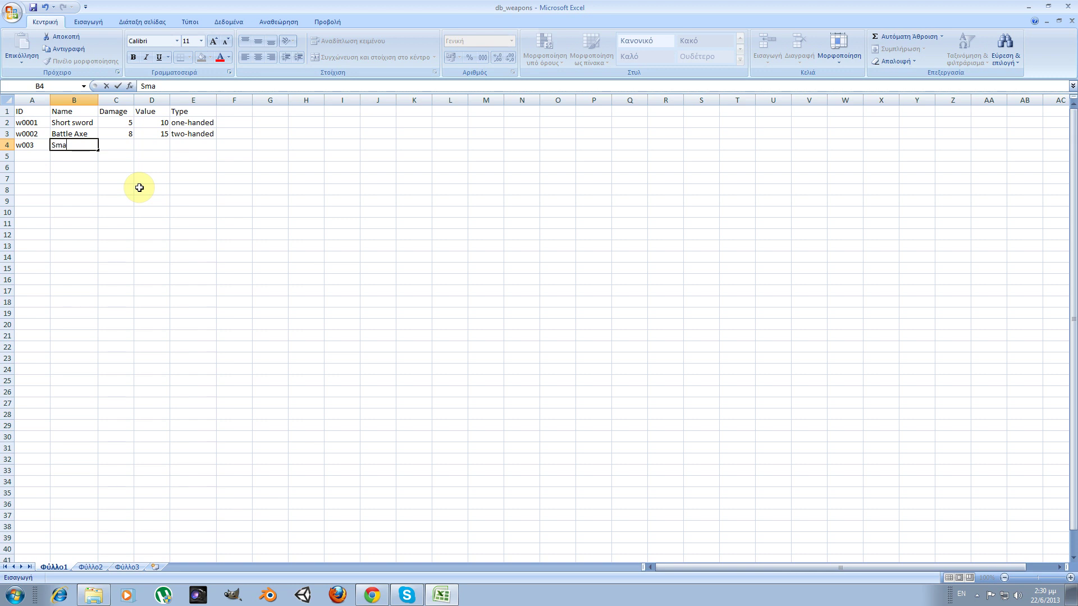
type("ll Bow")
key("Return")
Capitalise the first weapon's name to Short Sword.
key("Up")
key("Up")
key("Up")
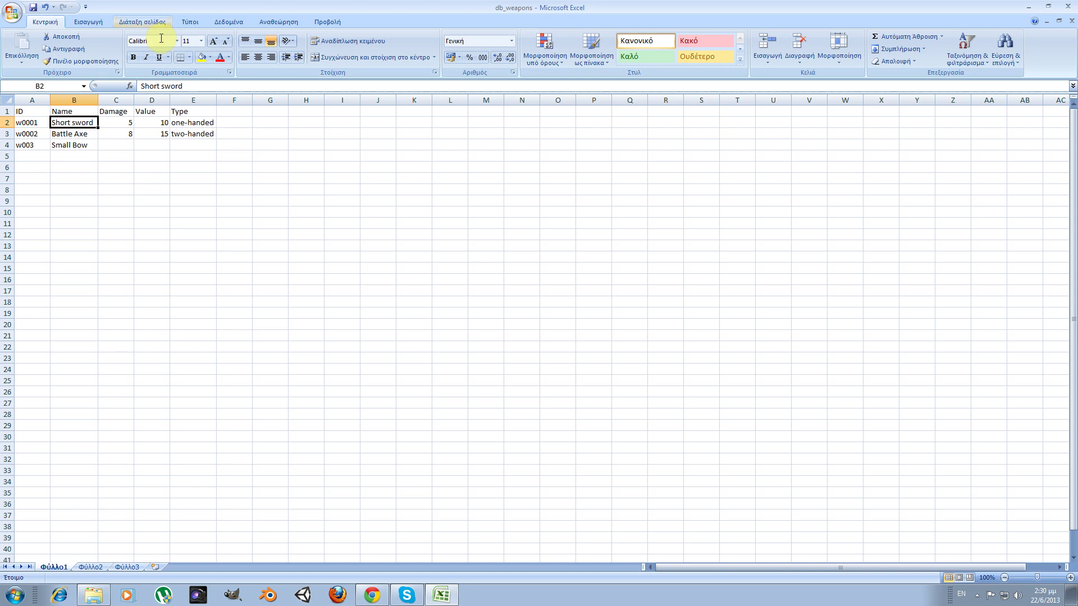
double_click(149, 86)
double_click(168, 85)
type("Sword")
key("Return")
key("Up")
Give Small Bow damage 0, value 4 and type Bow.
key("Down")
key("Down")
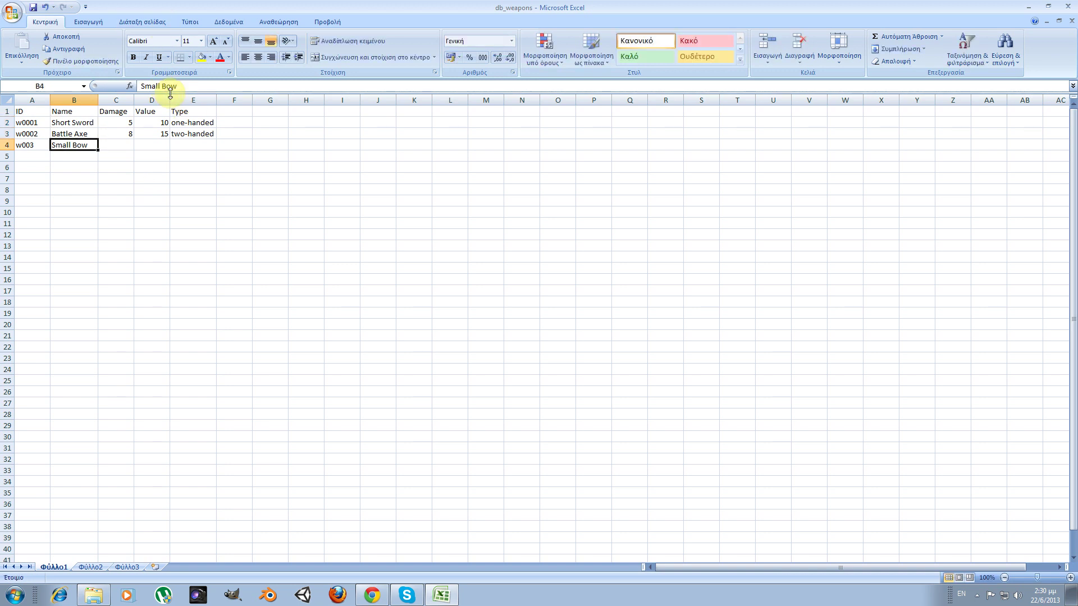
key("Right")
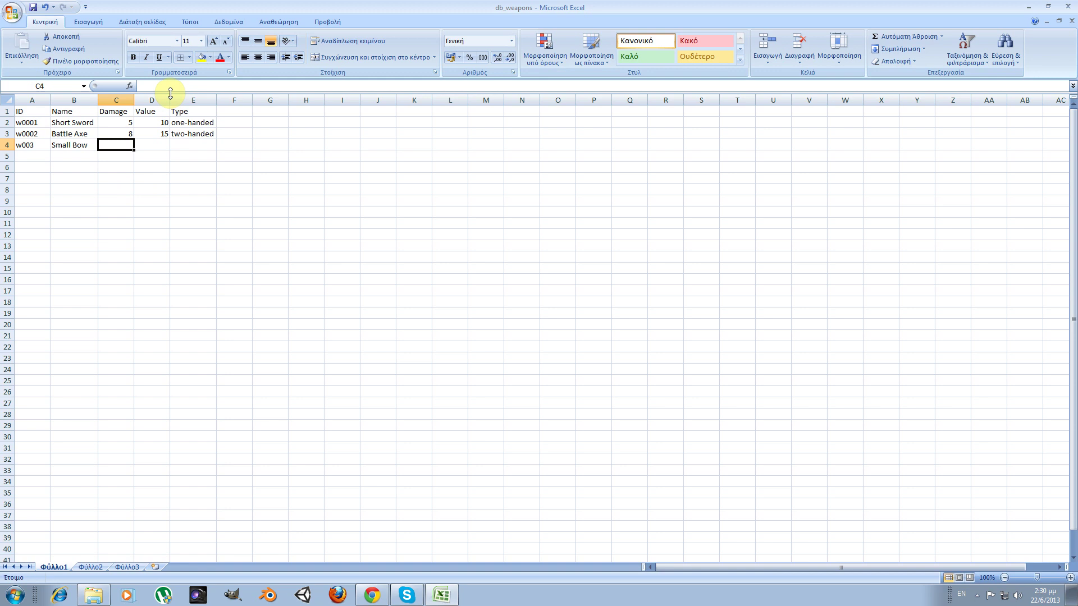
type("0")
key("Tab")
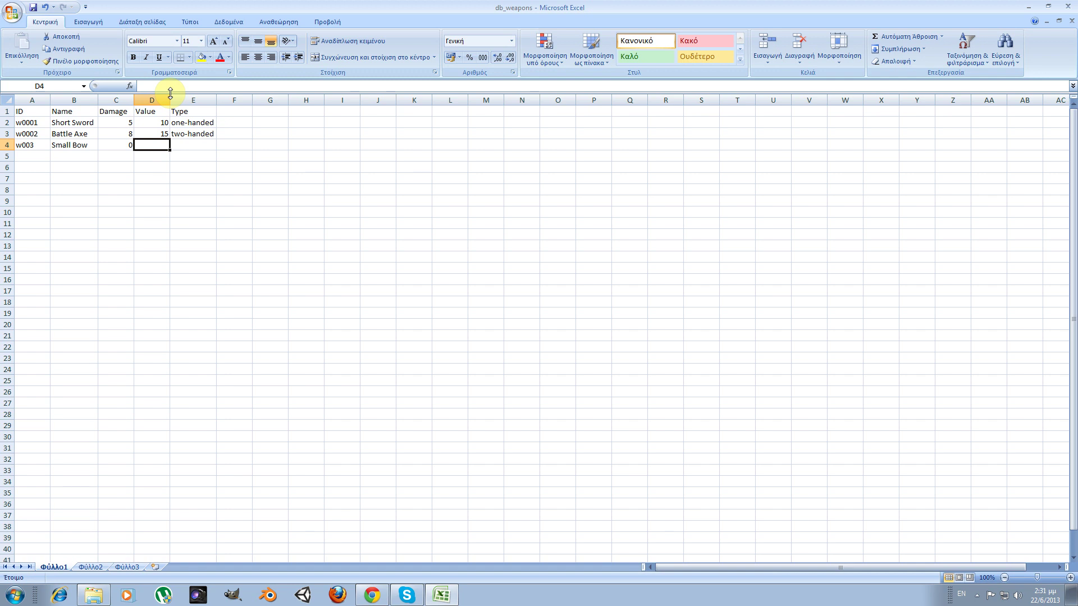
type("4")
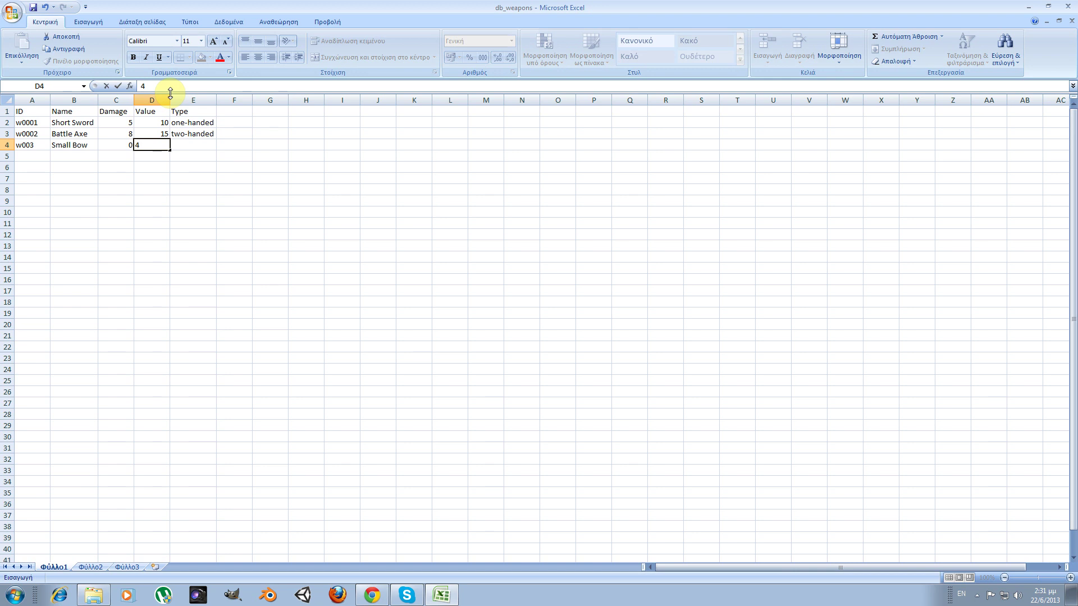
key("Return")
key("Up")
key("Right")
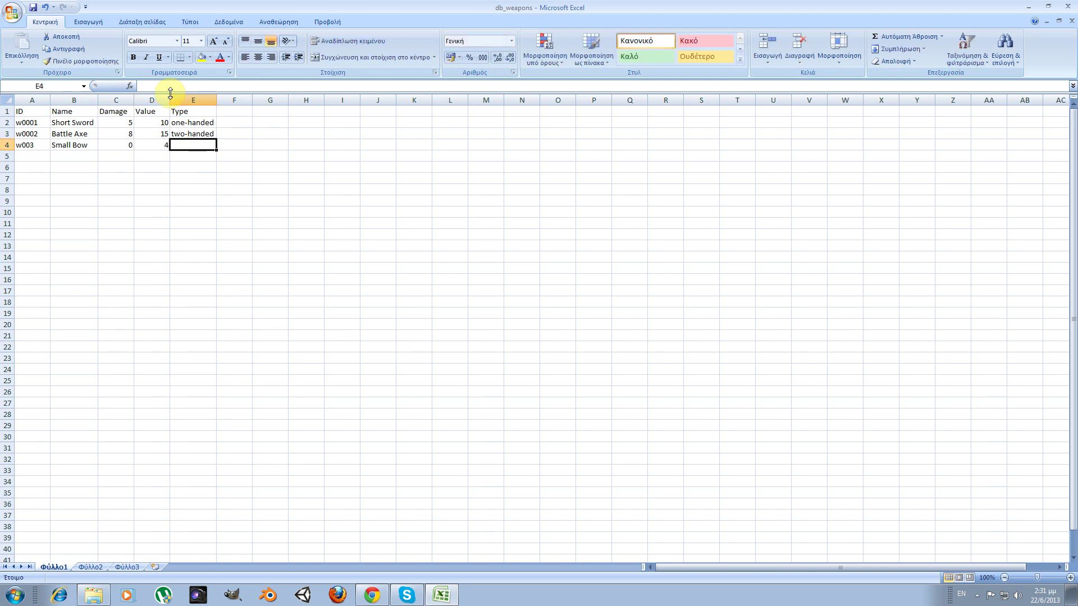
type("Bow")
key("Return")
Correct the Small Bow ID in A4 to w0003.
key("Left")
key("Left")
key("Left")
key("Left")
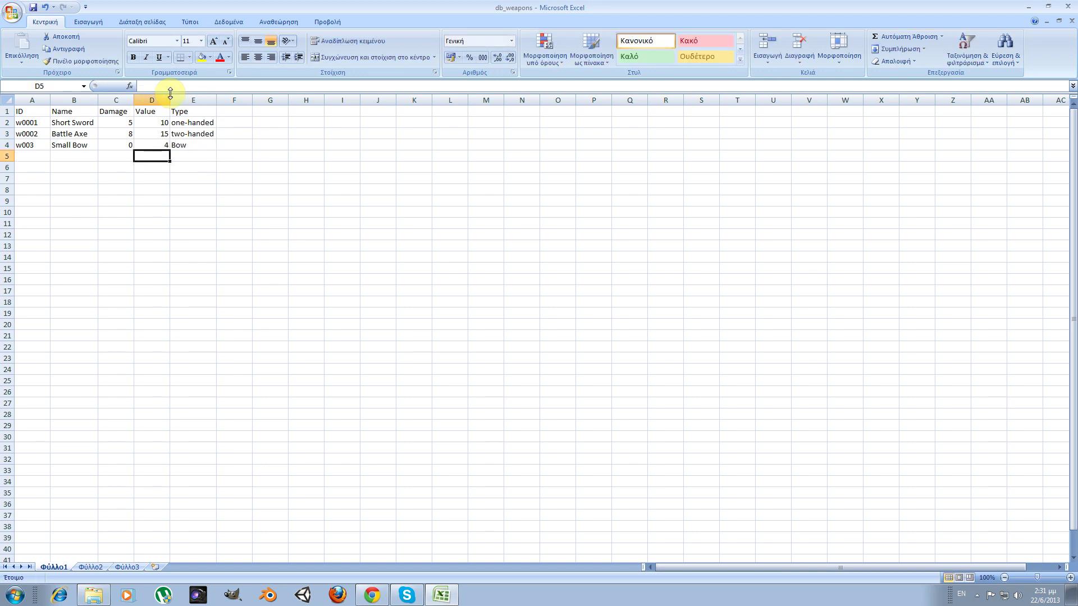
key("Up")
type("w")
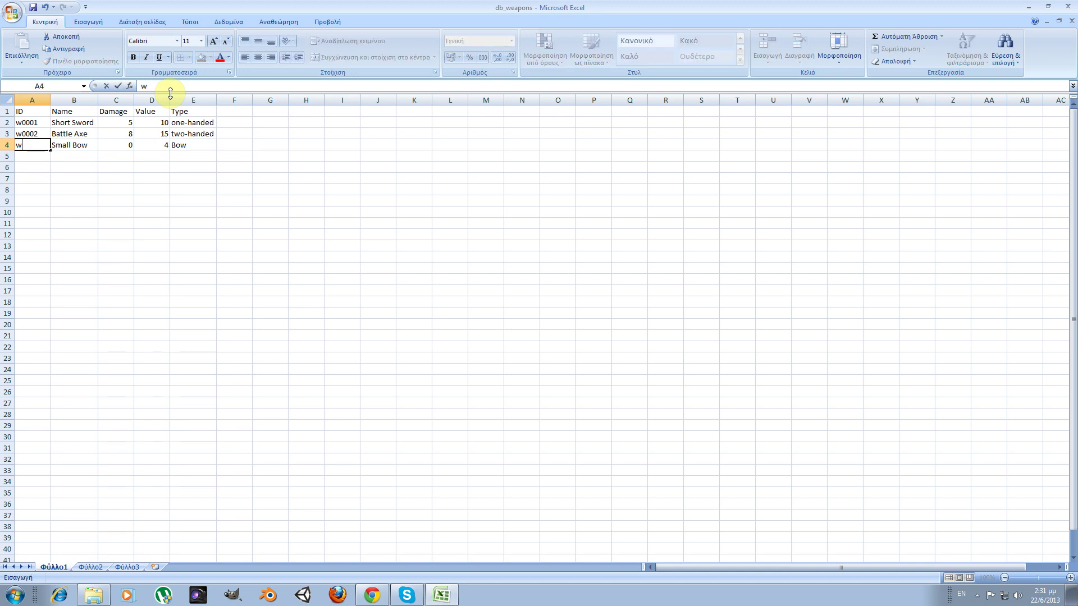
type("0003")
key("Return")
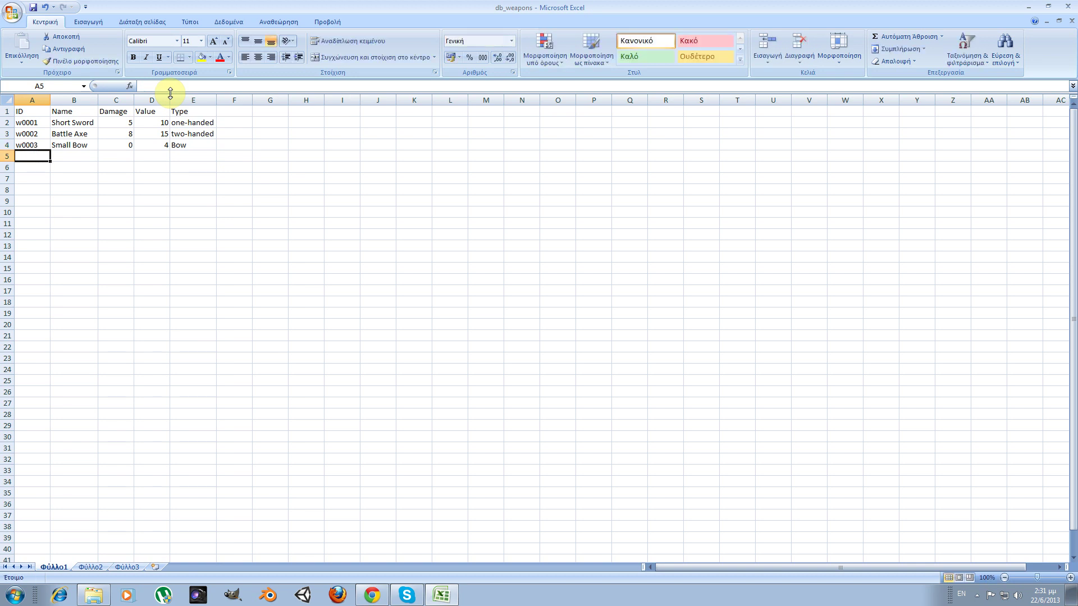
Enter ID w0004 and name 'A pack of arrows' in row 5, widening column B.
type("w0004")
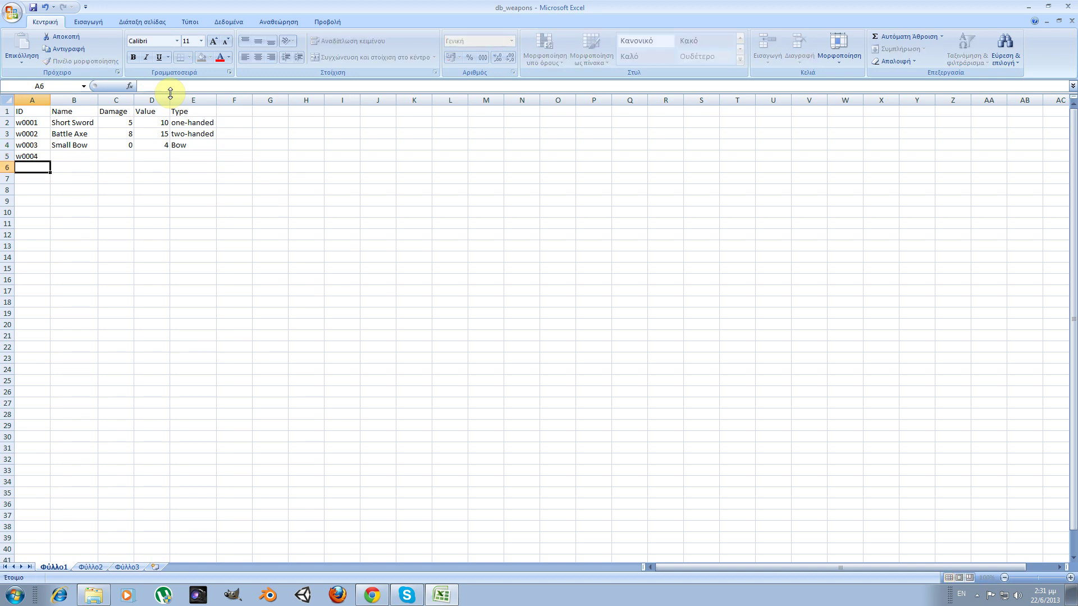
key("Return")
key("Up")
key("Tab")
type("A")
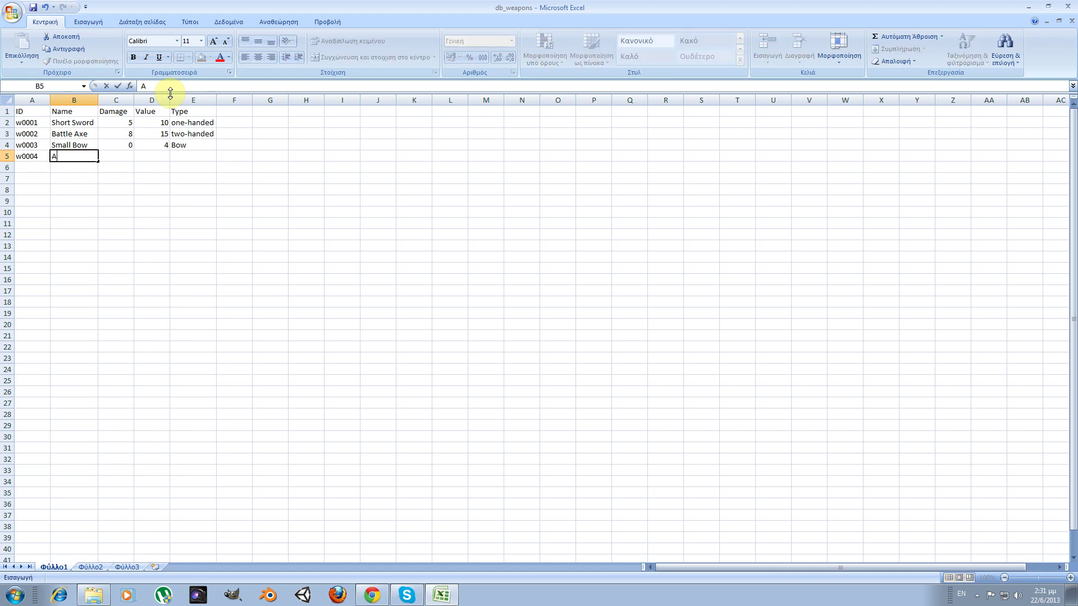
type("rrows")
key("BackSpace")
key("BackSpace")
key("BackSpace")
key("BackSpace")
key("BackSpace")
key("BackSpace")
type("A pack of arrows")
key("Return")
double_click(99, 100)
Enter damage 3, value 5 and type Arrows for the arrows row.
left_click(117, 160)
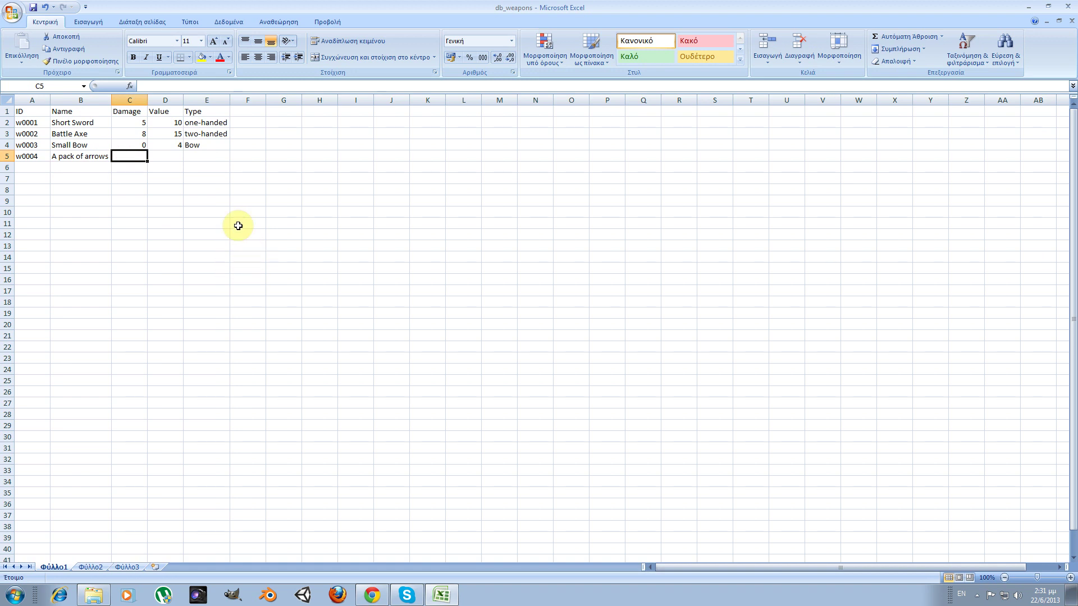
type("3")
key("Tab")
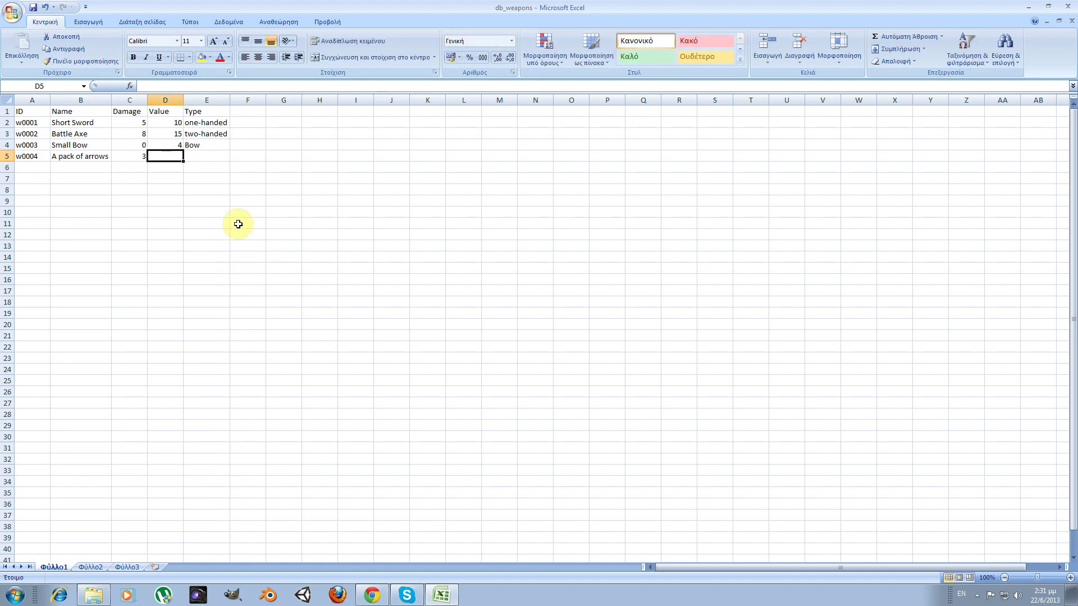
type("5")
key("Tab")
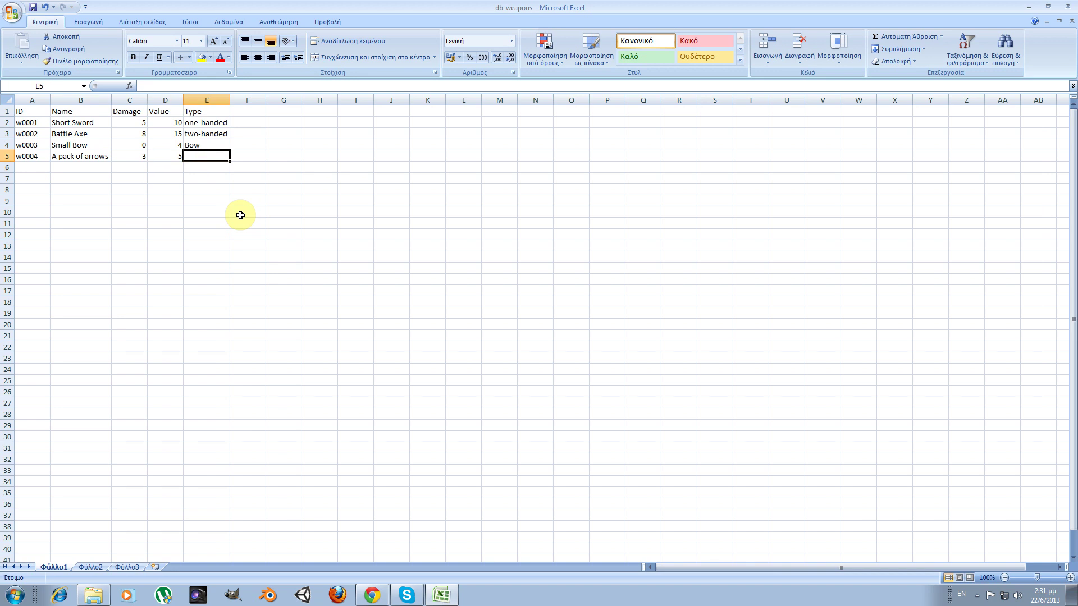
type("Arrows")
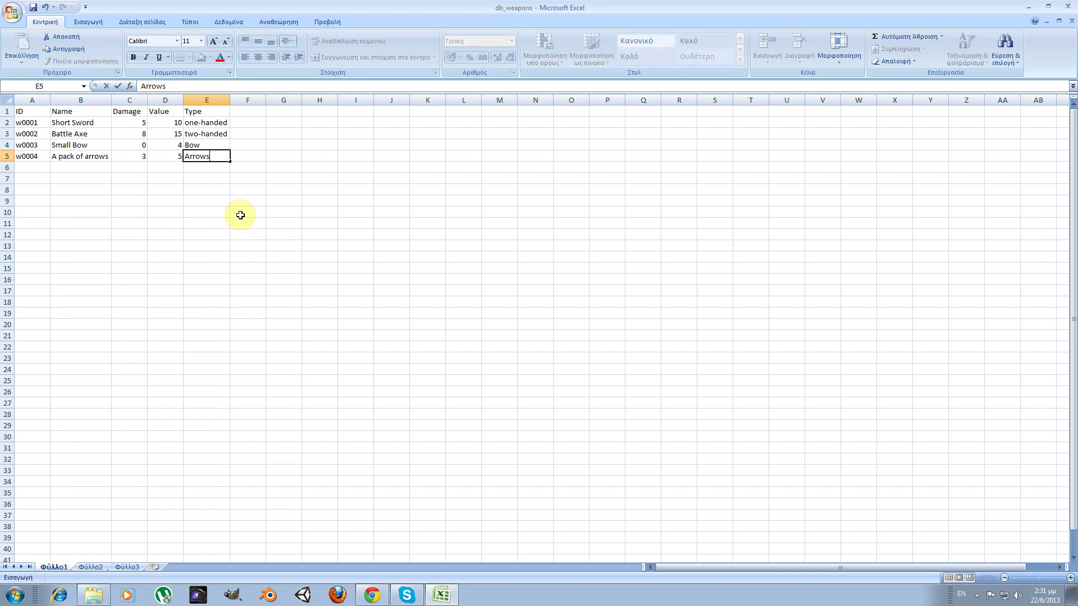
key("Return")
Look over the entered records, ending on the Small Bow ID w0003.
key("Up")
key("Up")
key("Up")
key("Up")
key("Left")
key("Left")
key("Left")
key("Left")
key("Down")
key("Down")
key("Down")
key("Up")
key("Up")
key("Up")
key("Up")
key("Right")
key("Right")
key("Right")
key("Right")
key("Right")
key("Left")
key("Left")
key("Left")
key("Left")
key("Left")
key("Down")
key("Down")
key("Down")
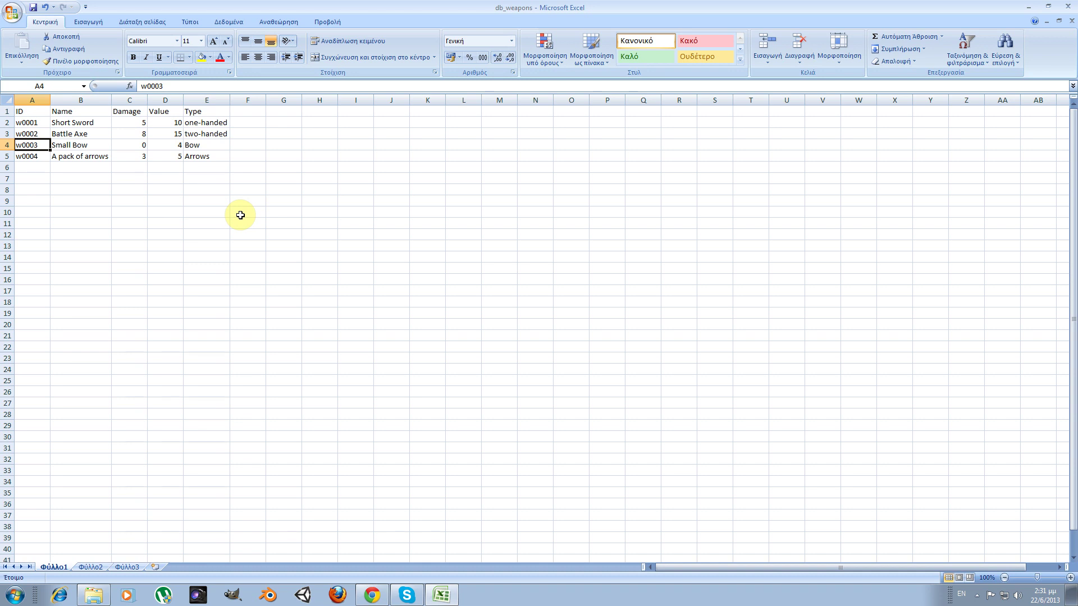
key("Up")
key("Up")
key("Up")
key("Right")
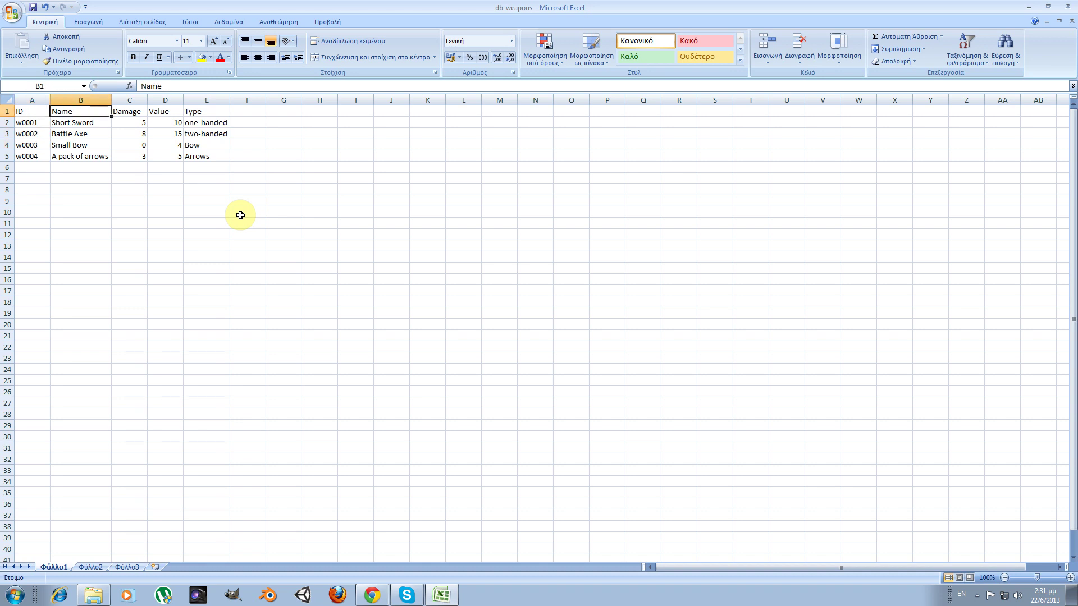
key("Right")
key("Right")
key("Left")
key("Left")
key("Left")
key("Down")
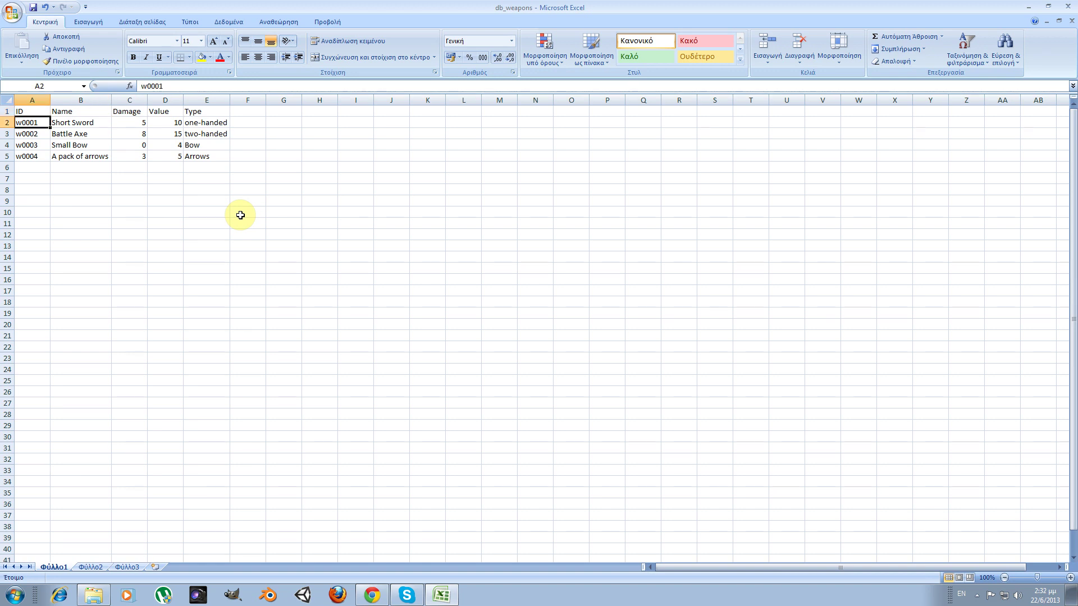
key("Right")
key("Right")
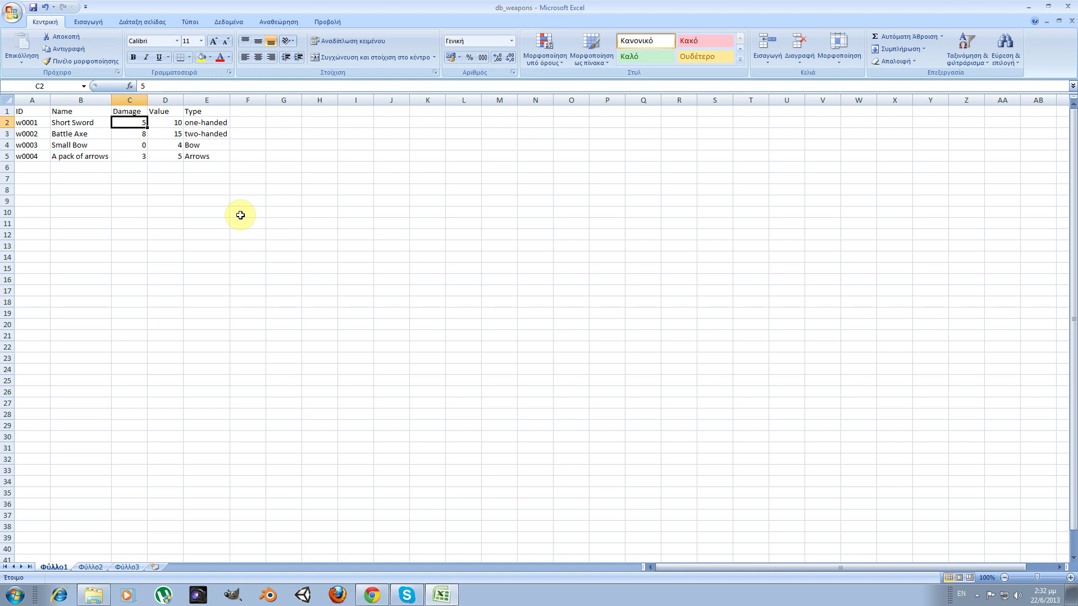
key("Right")
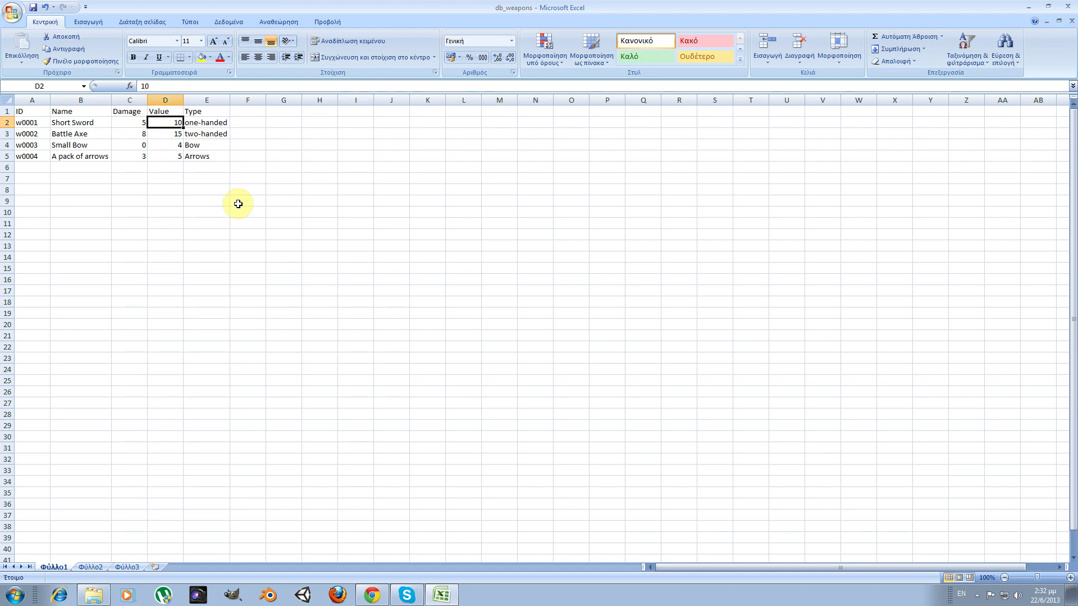
key("Right")
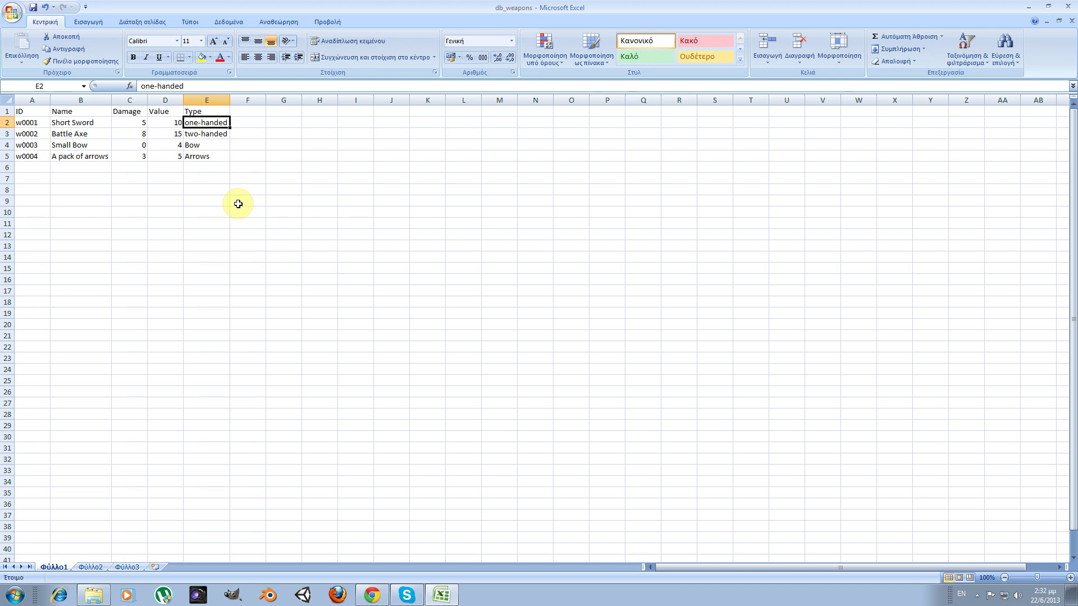
key("Up")
key("Left")
key("Left")
key("Left")
key("Left")
key("Right")
key("Right")
key("Right")
key("Right")
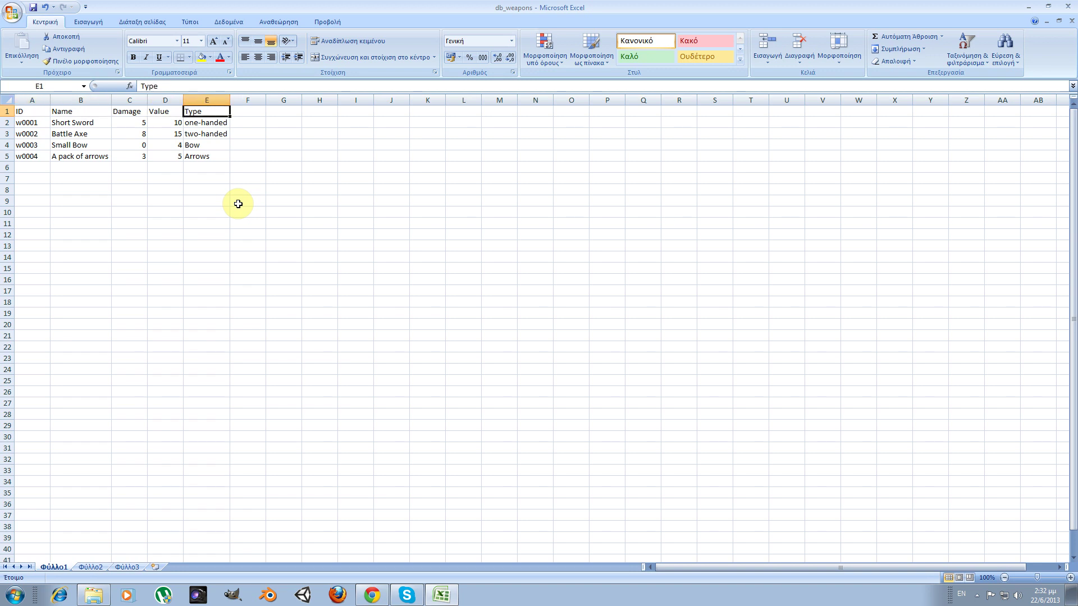
key("Right")
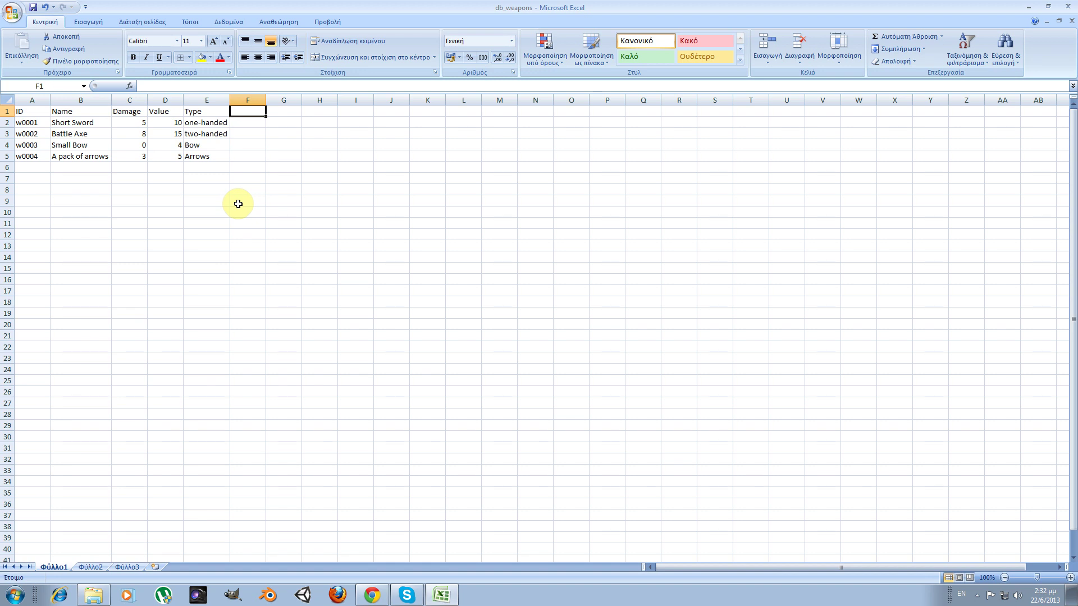
key("Down")
key("Down")
key("Down")
key("Left")
key("Left")
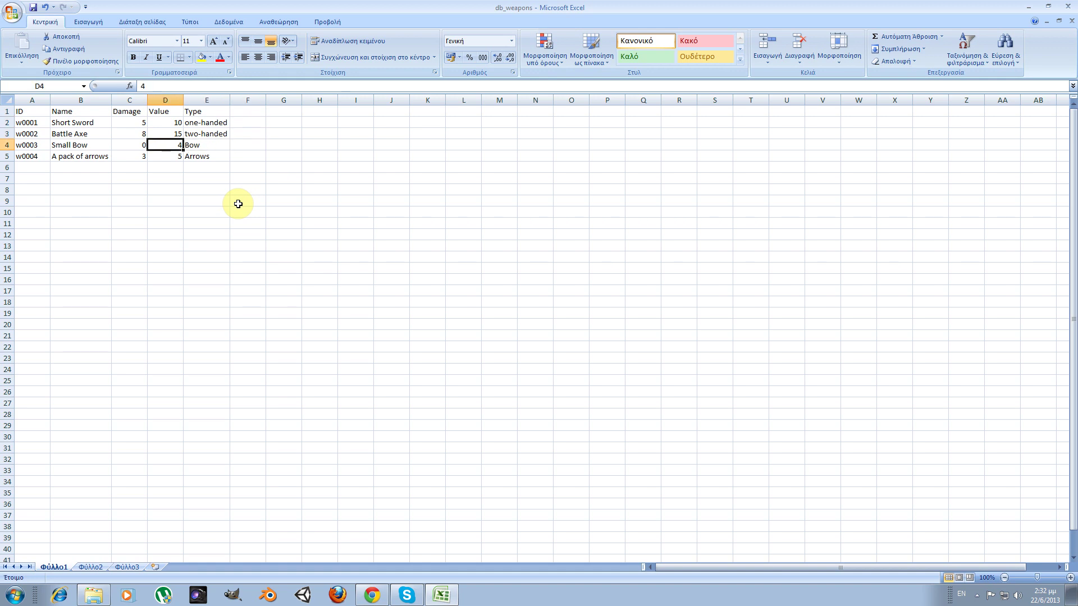
key("Down")
key("Left")
key("Left")
key("Left")
key("Right")
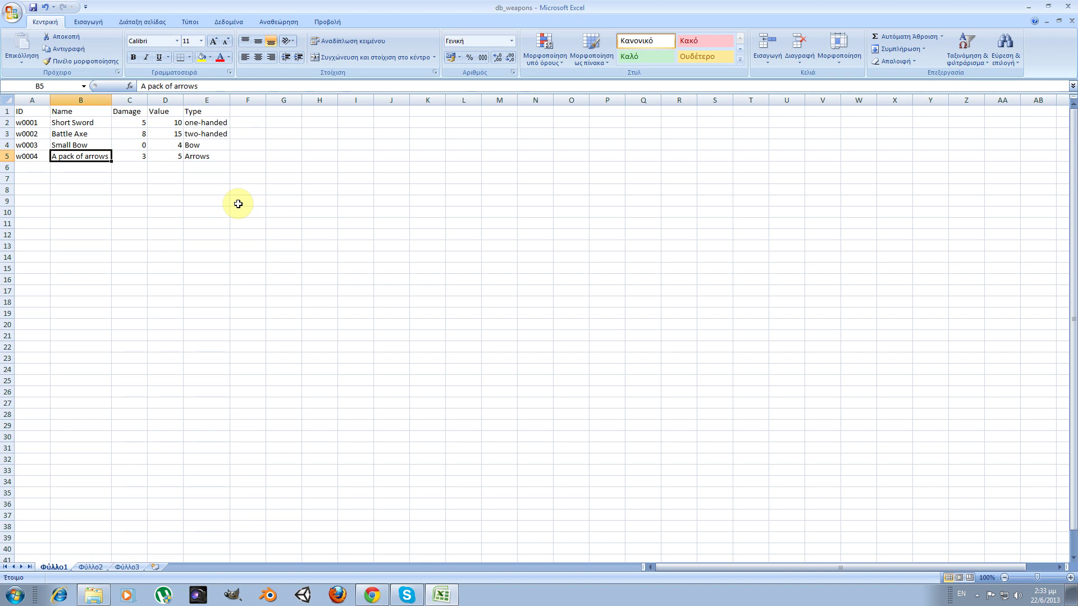
key("Right")
key("Right")
key("Left")
key("Left")
key("Left")
key("Right")
key("Right")
key("Right")
key("Right")
key("Right")
Add a Quantity header in F1 and enter 1 for the Short Sword.
key("Up")
key("Up")
key("Up")
key("Up")
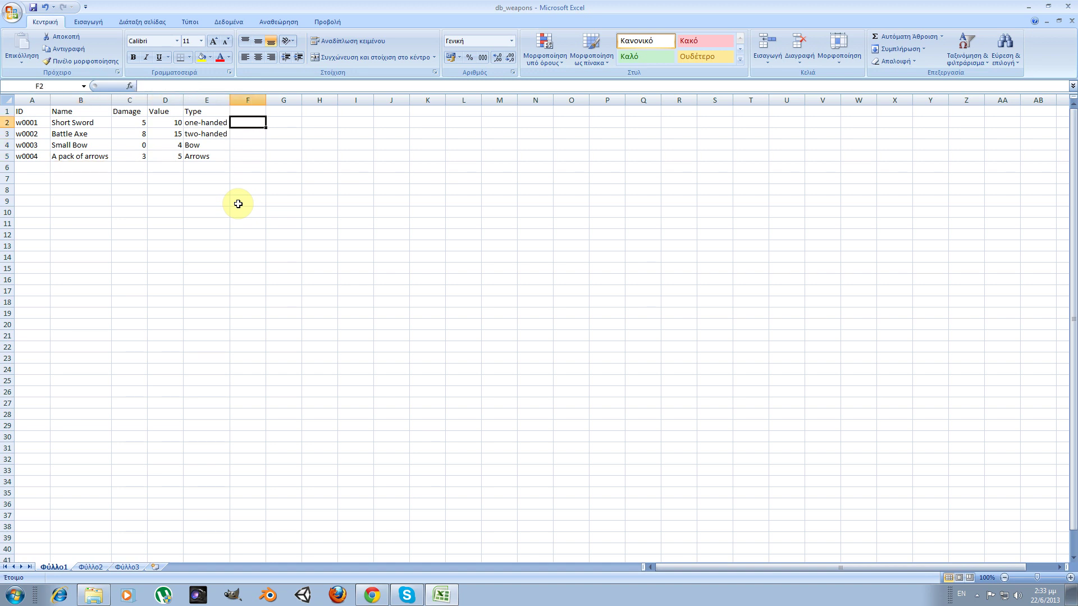
type("Qua")
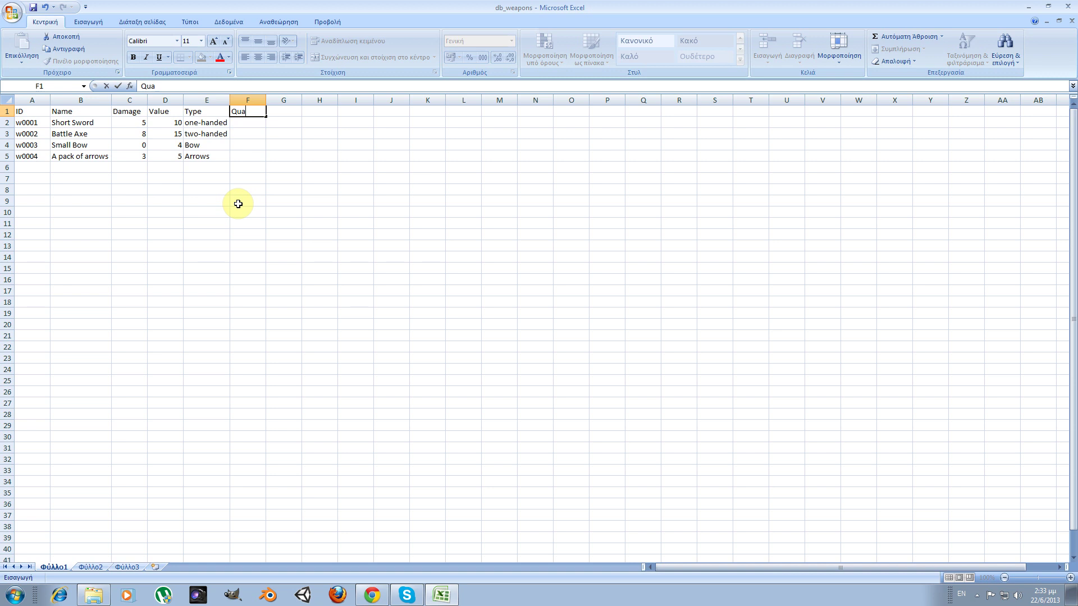
type("ntity")
key("ctrl+Return")
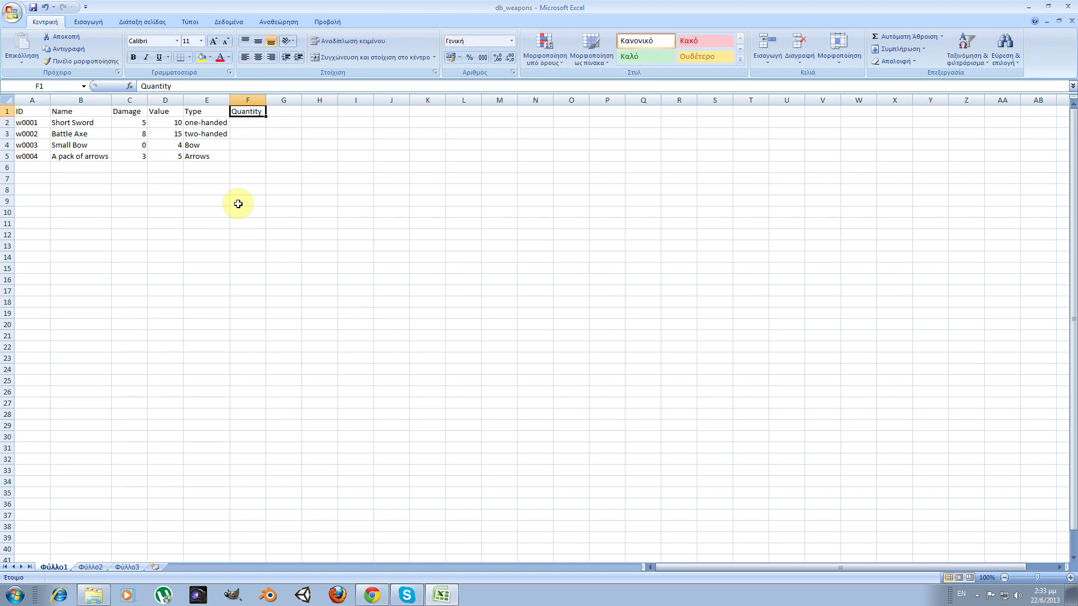
key("Down")
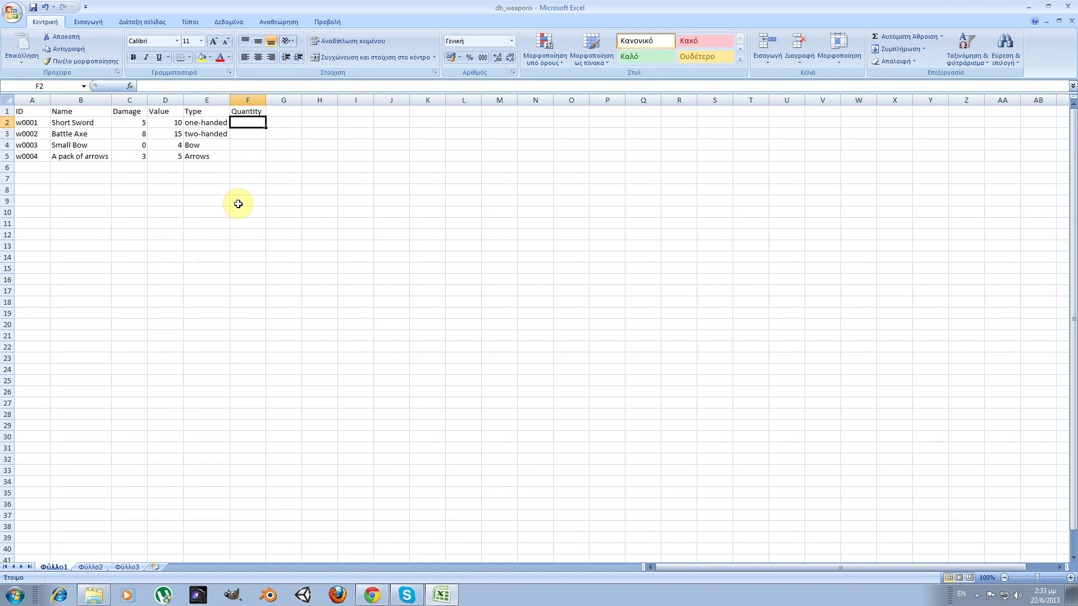
type("1")
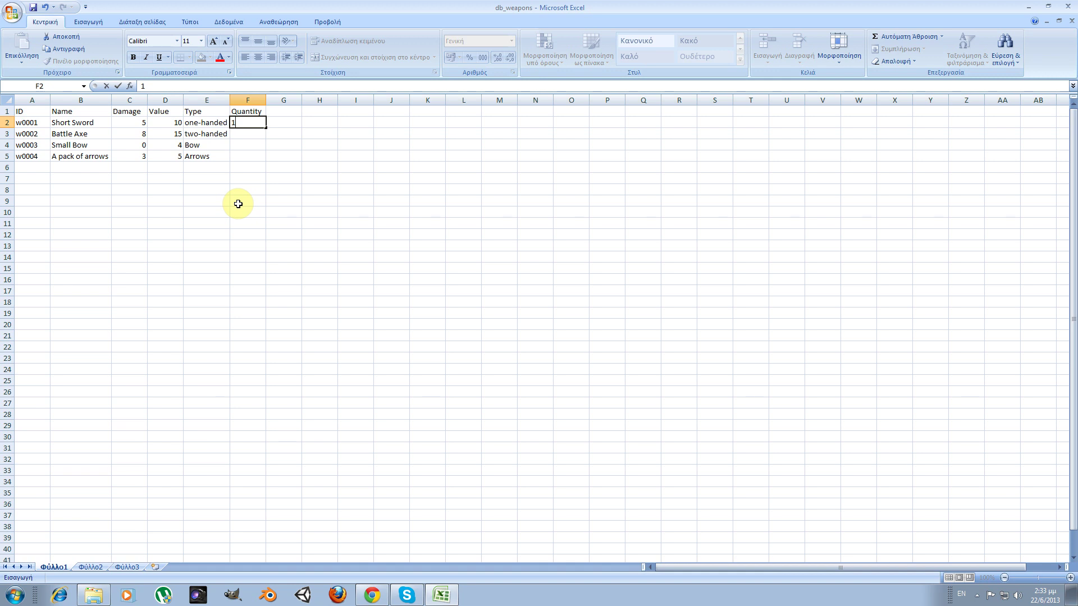
key("ctrl+Return")
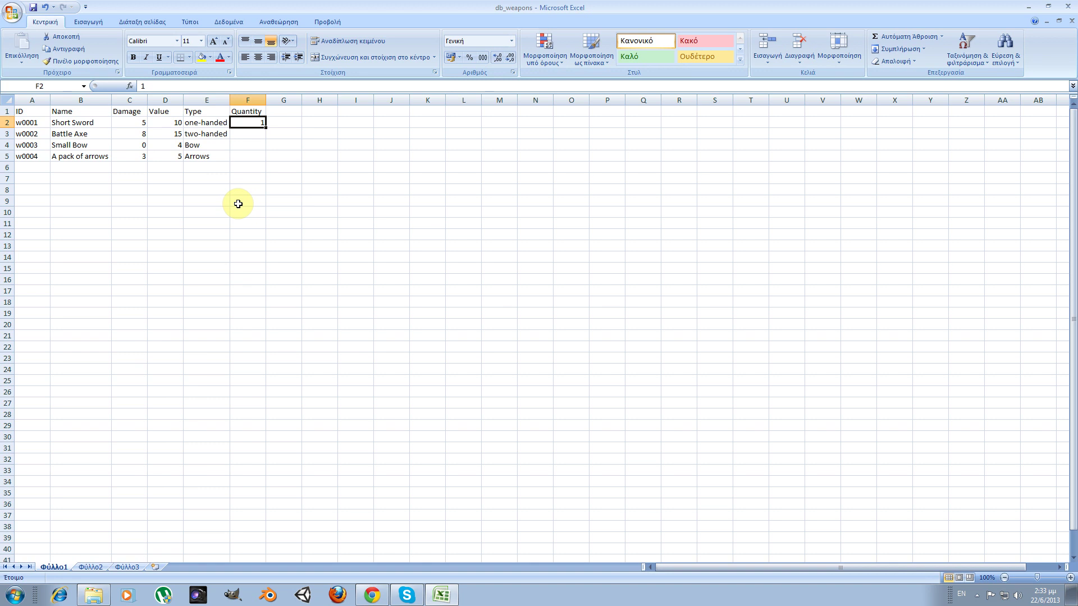
Enter quantity 1 for the Battle Axe and Small Bow, and 10 for the arrows.
key("shift+Left")
key("shift+Right")
key("Down")
type("1")
key("Return")
type("1")
key("Return")
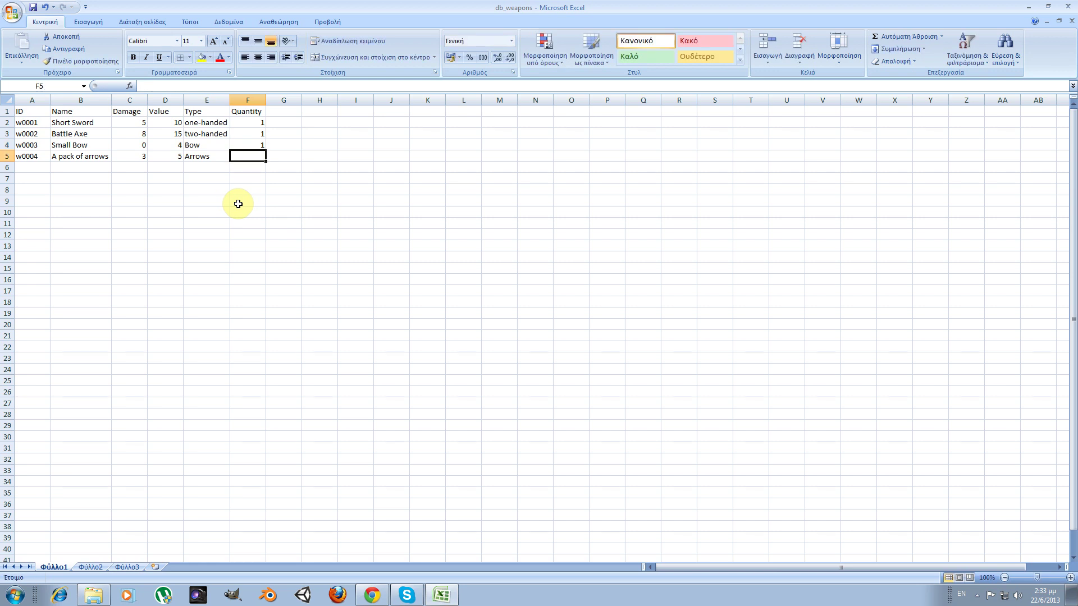
type("10")
key("Return")
key("Up")
key("Right")
key("Up")
key("Up")
key("Up")
key("Up")
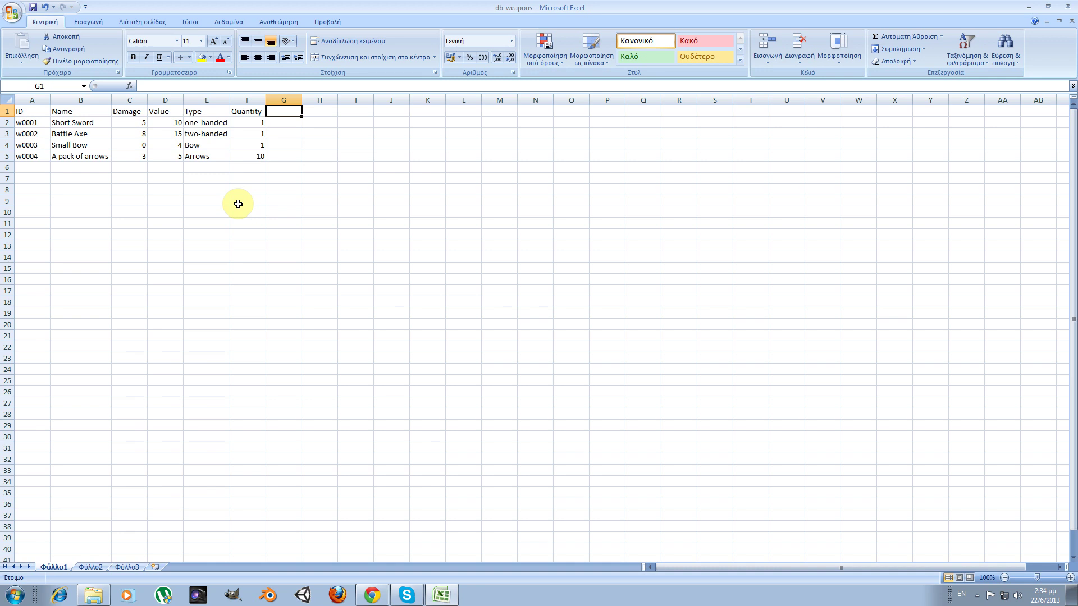
Enter the header Max_Quantity in G1 and autofit column G to its width.
type("Max-")
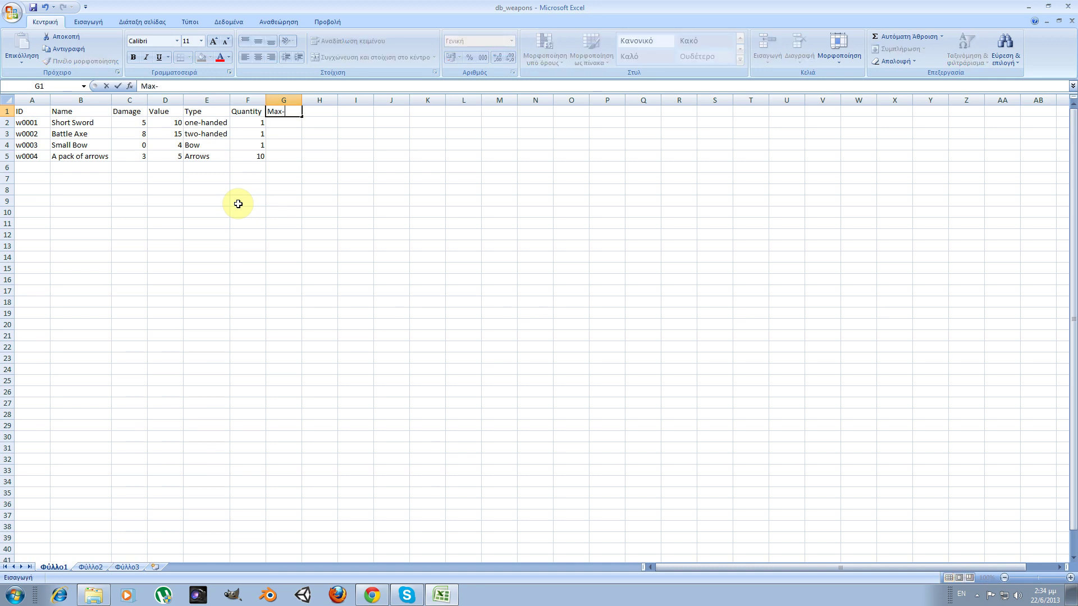
key("BackSpace")
type("_Quantity")
key("Return")
double_click(301, 100)
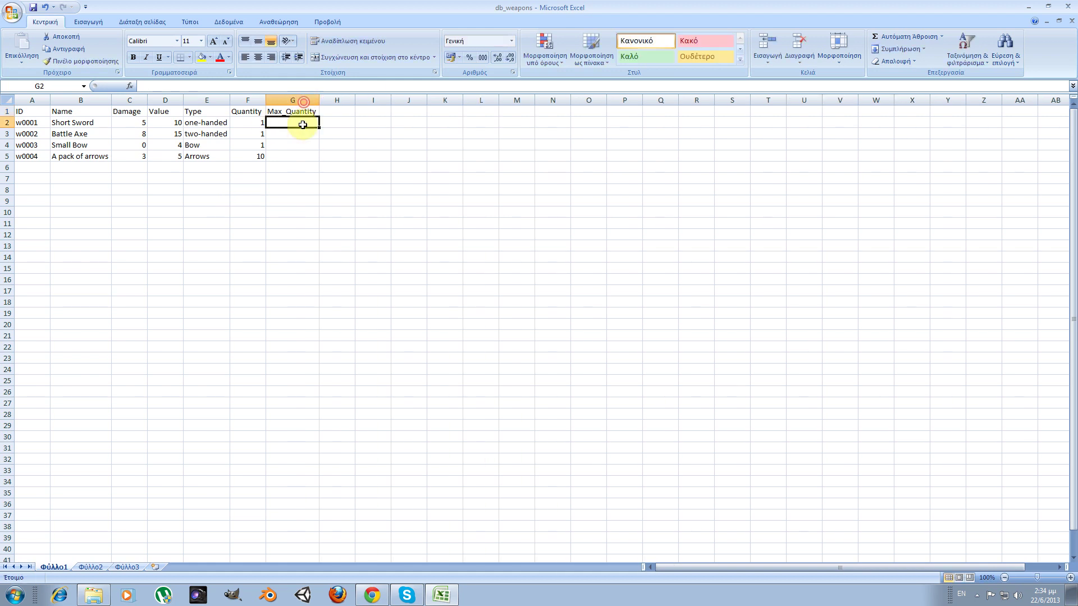
key("Left")
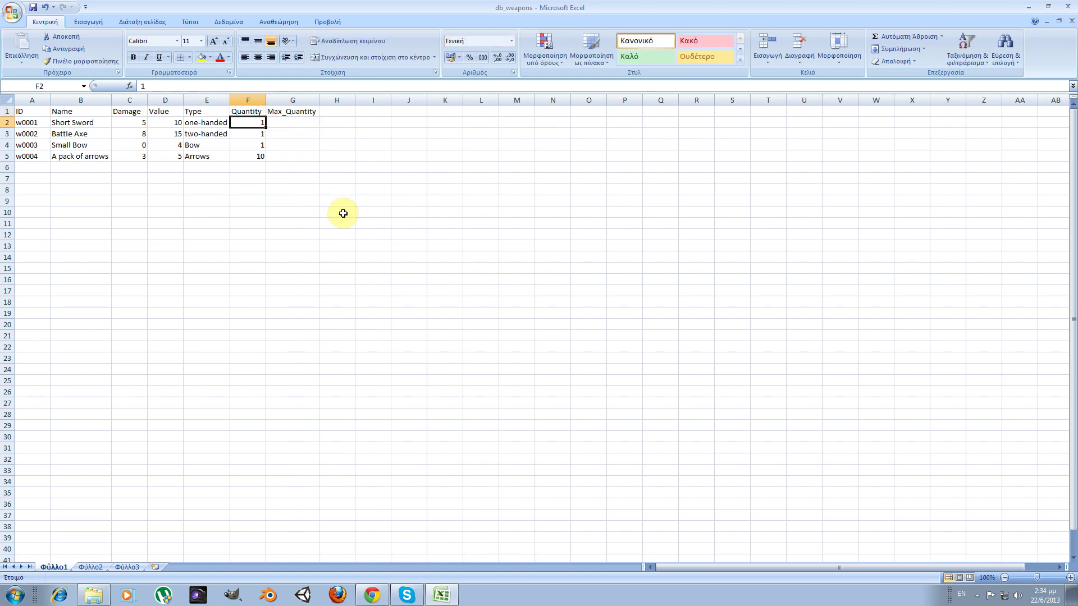
key("Right")
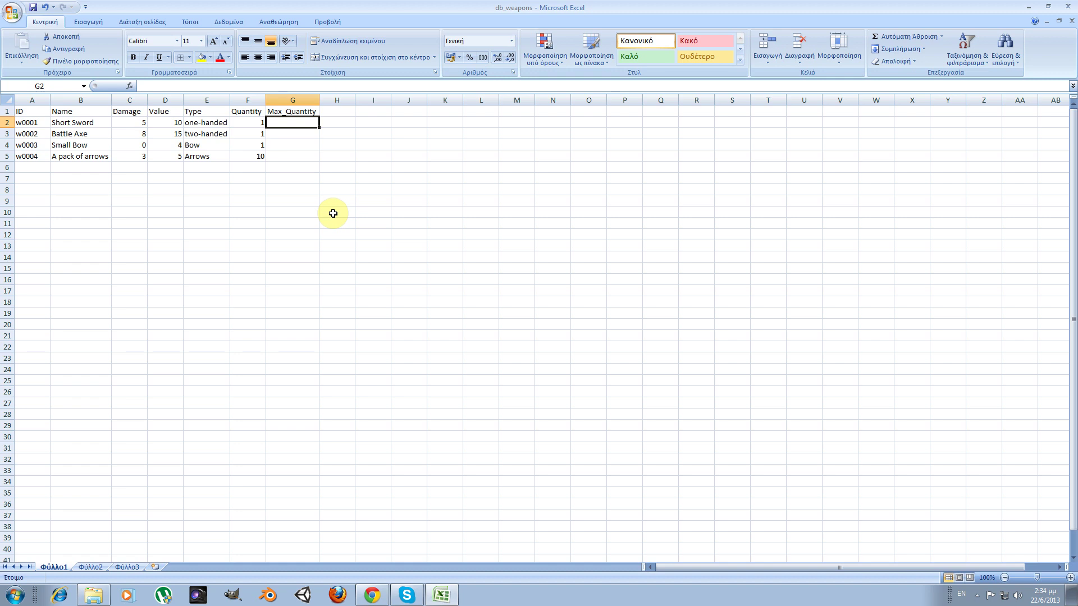
key("Up")
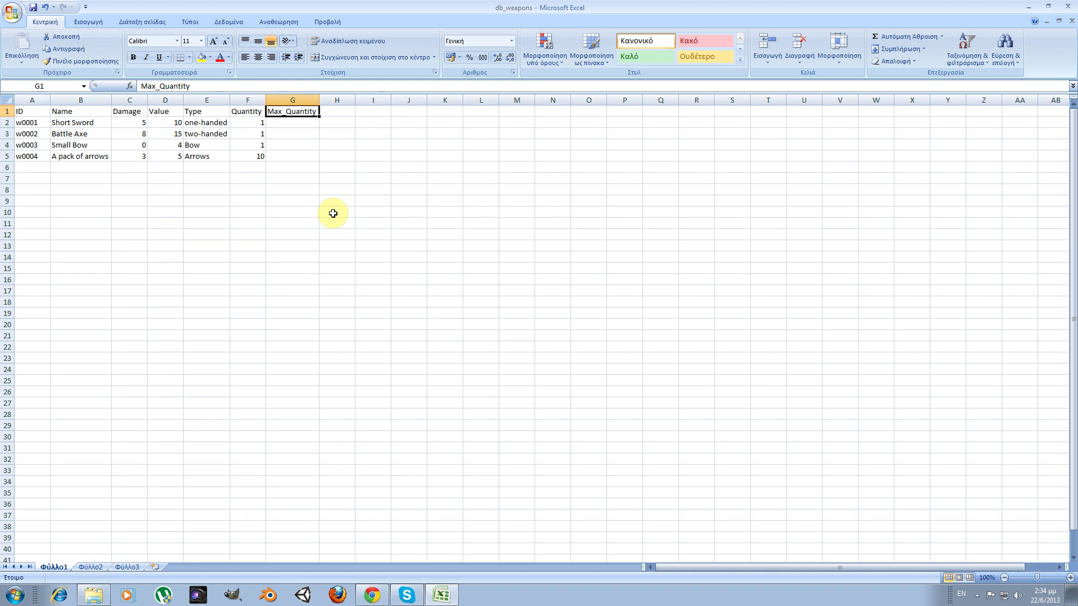
key("Down")
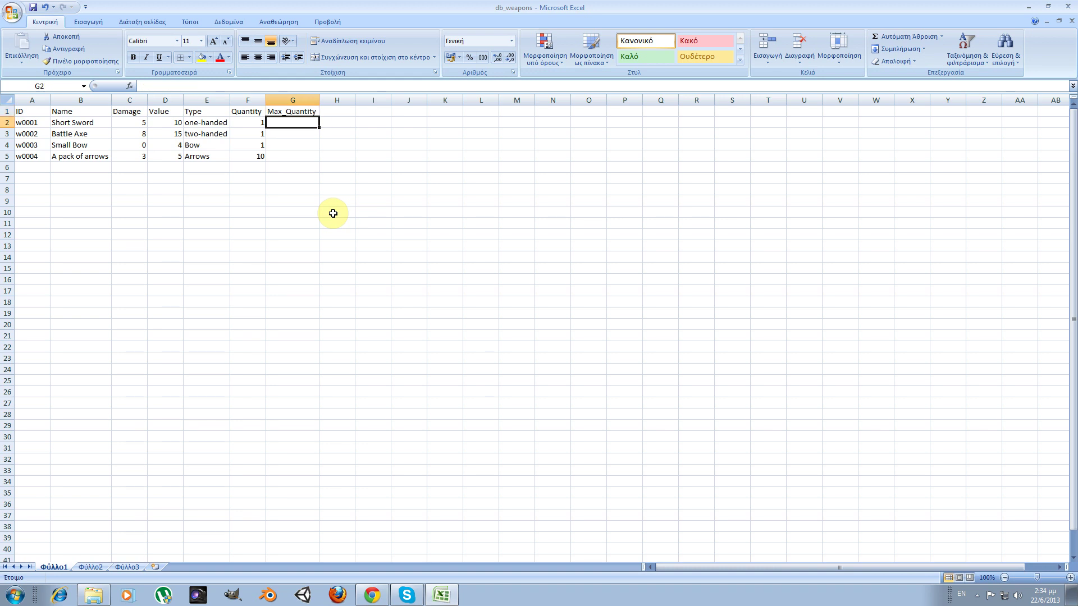
Enter Max_Quantity 1 for the Short Sword, Battle Axe and Small Bow, and 30 for the arrows.
type("1")
key("Return")
type("1")
key("Return")
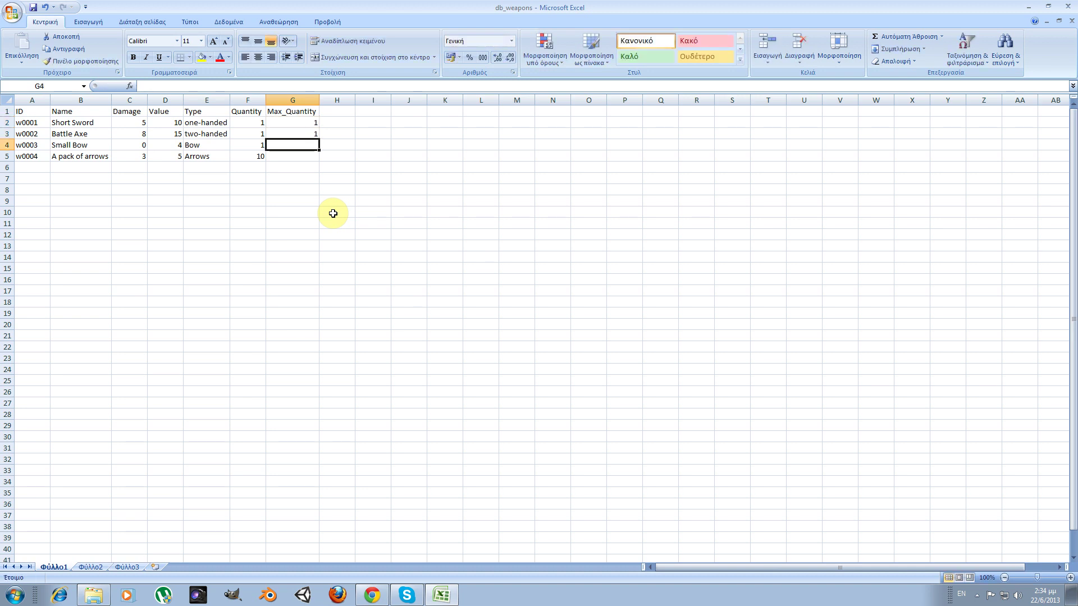
type("1")
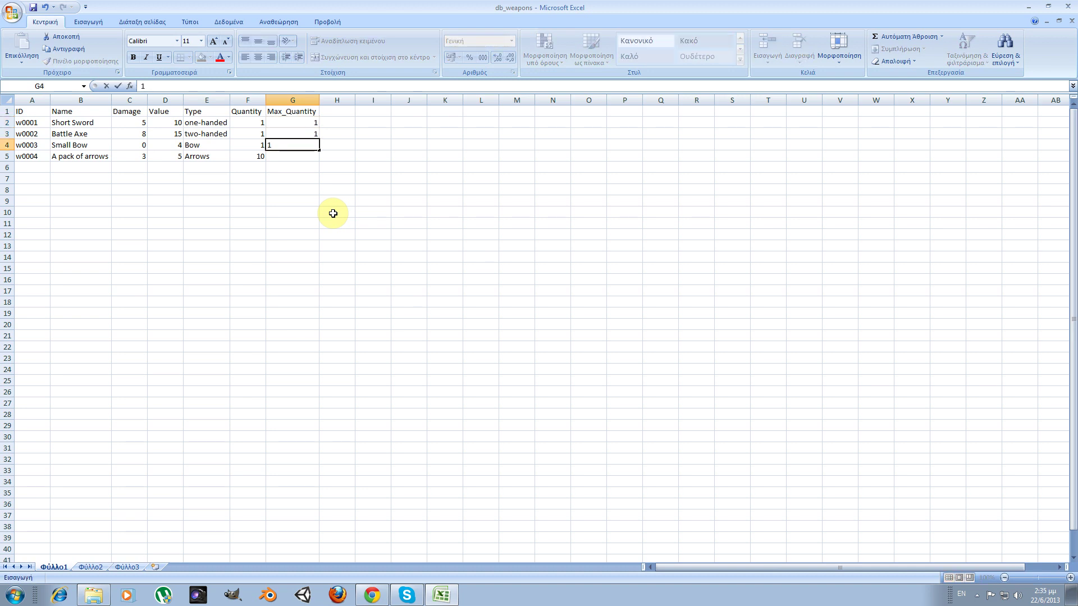
key("Return")
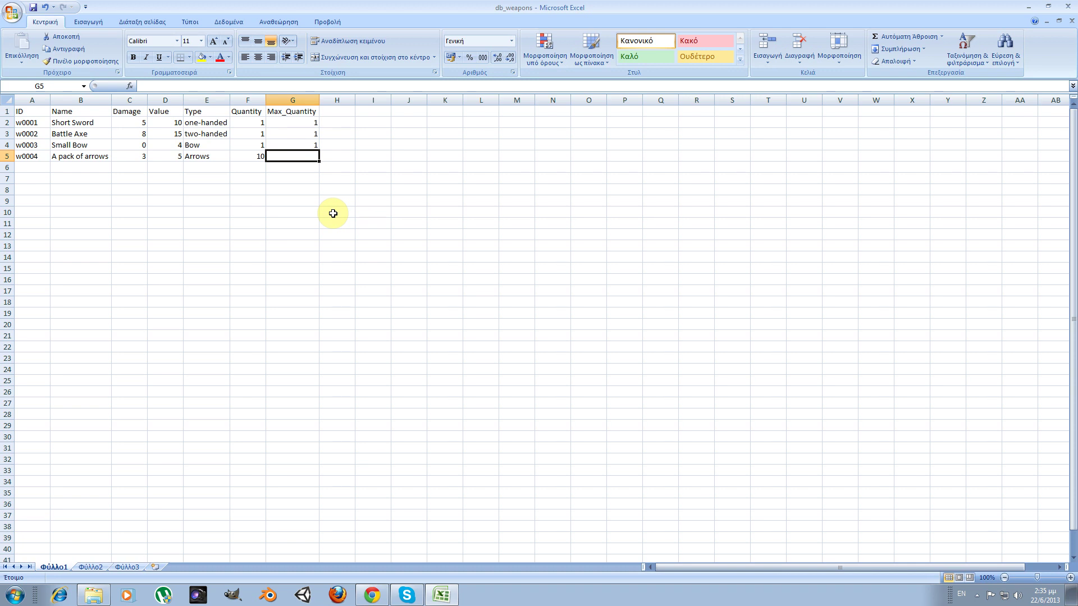
type("30")
key("Return")
Compare the arrows' Quantity 10 with Max_Quantity 30 and review the table.
key("Up")
key("Left")
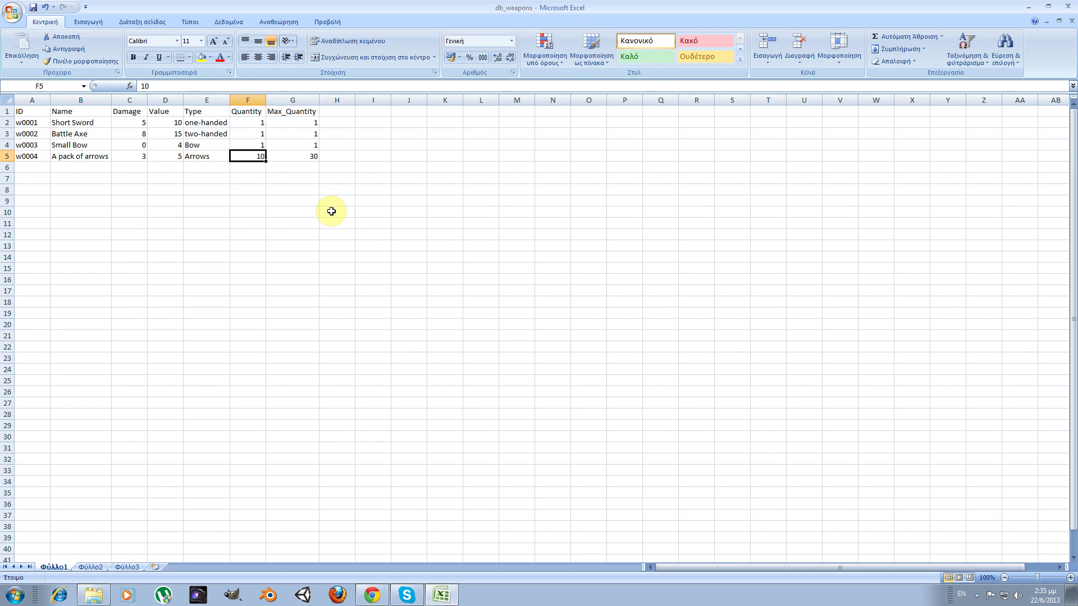
key("Right")
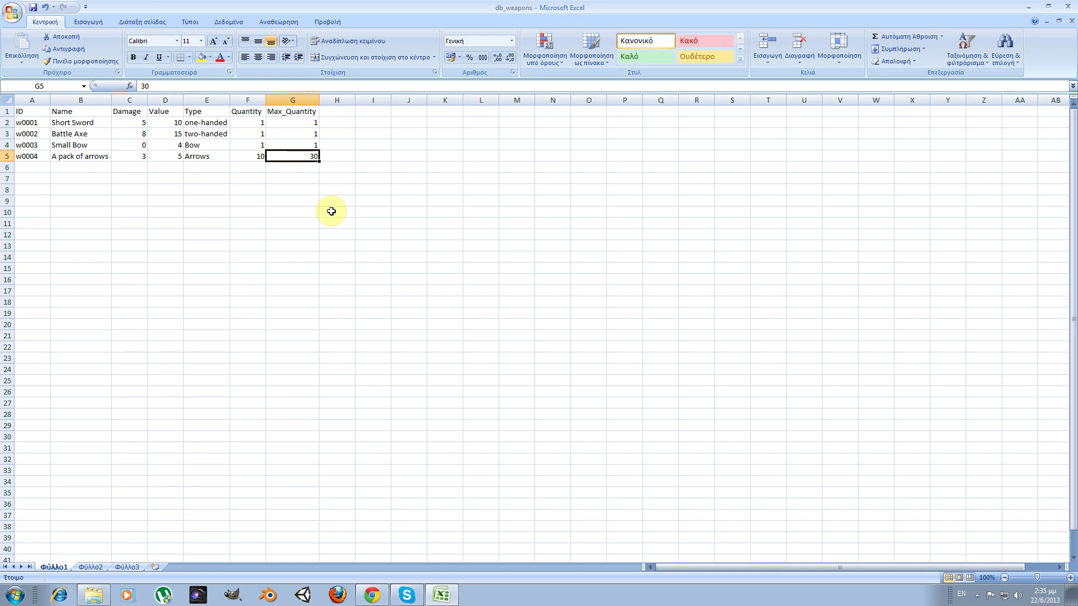
key("Left")
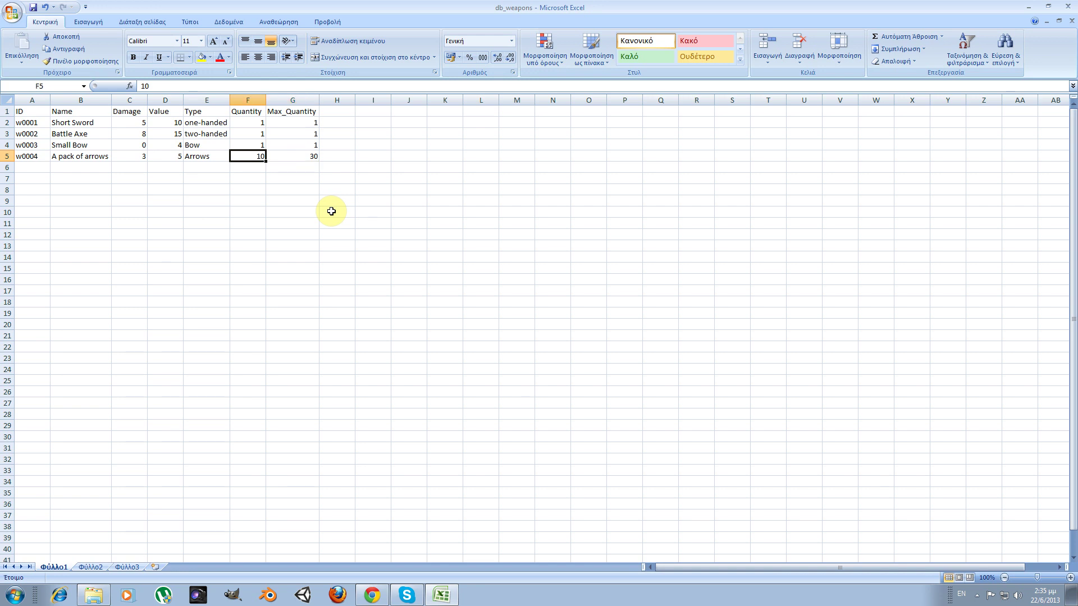
key("Right")
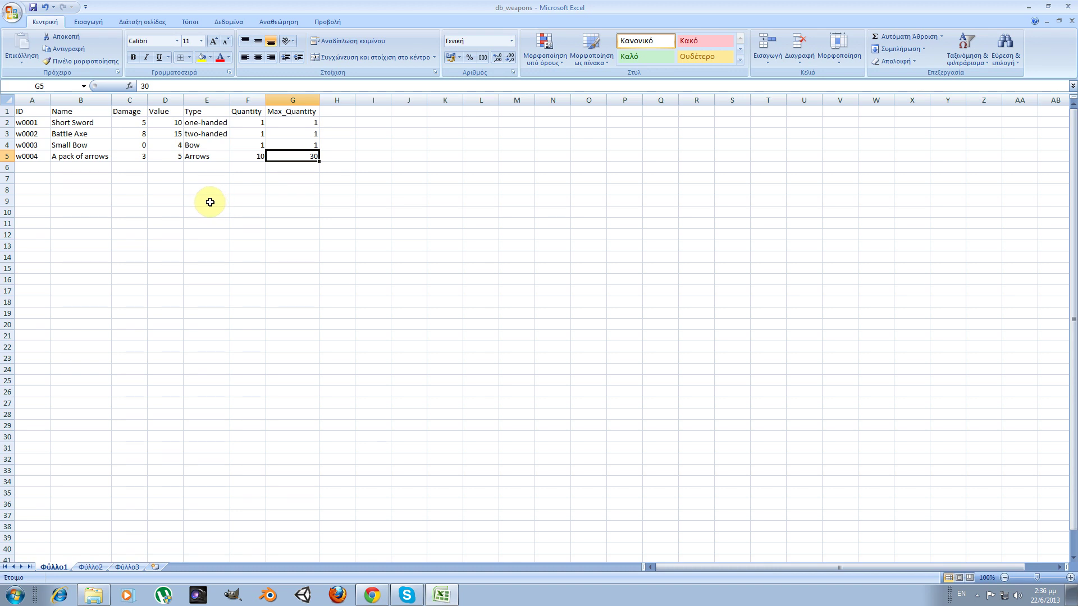
key("Left")
key("Left")
key("Left")
key("Left")
key("Left")
key("Left")
key("Up")
key("Up")
key("Up")
key("Up")
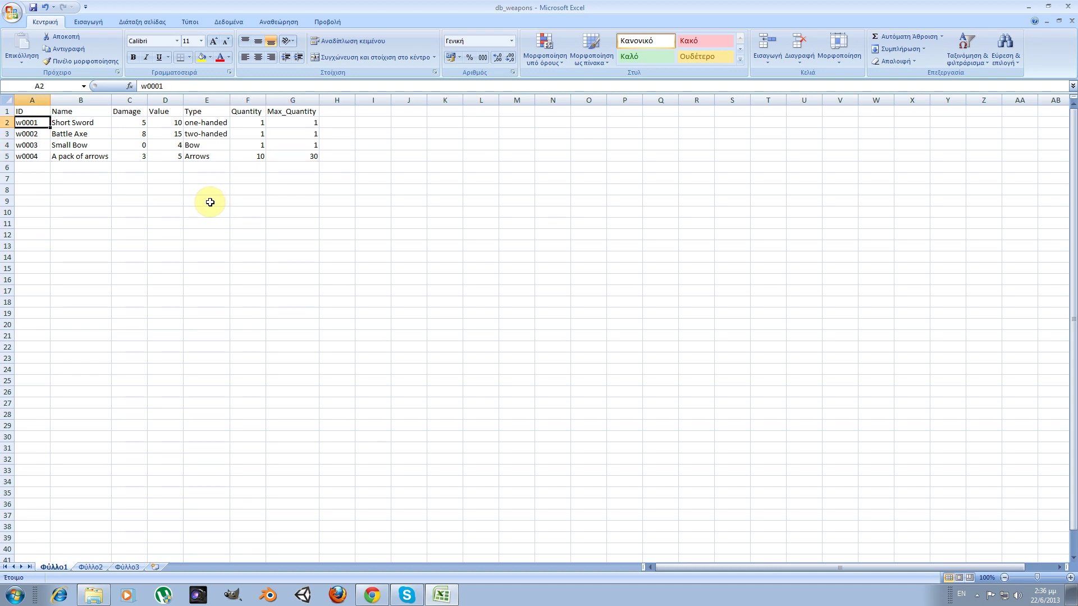
key("Right")
key("Right")
key("Right")
key("Right")
key("Right")
key("Right")
key("Down")
key("Down")
key("Down")
key("Down")
key("Left")
key("Left")
key("Left")
key("Left")
key("Left")
key("Left")
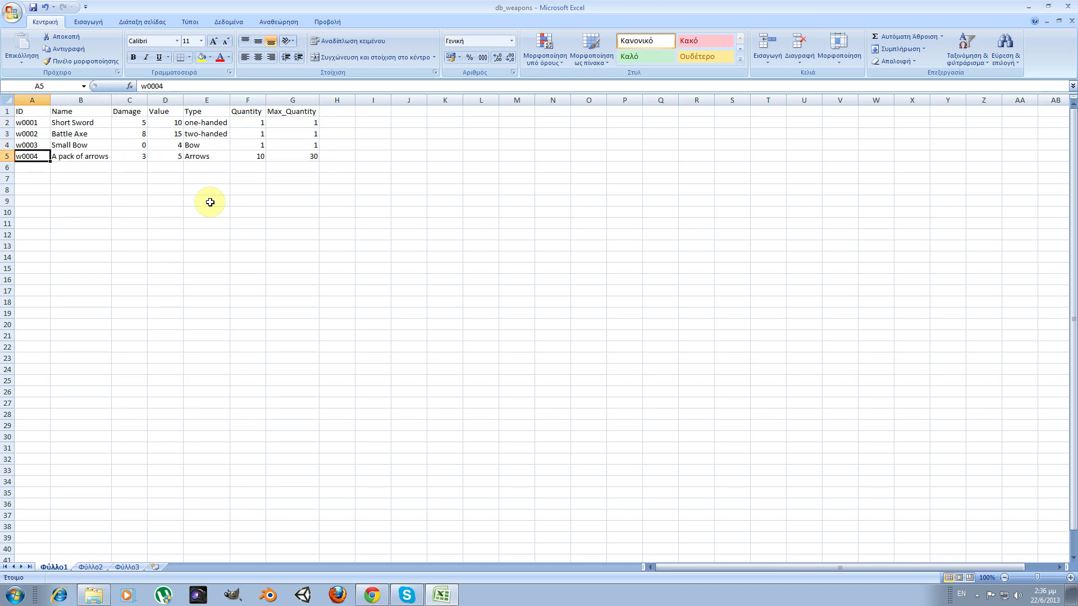
key("Down")
key("Down")
key("Down")
key("Down")
key("Down")
key("Down")
key("Down")
key("Down")
key("Down")
key("Down")
key("Down")
key("Down")
key("Down")
key("Down")
key("Down")
key("Down")
key("Down")
Enter a trial ID w0005 in row 6, then delete it.
key("Up")
key("Up")
key("Up")
key("Up")
key("Up")
key("Up")
key("Up")
key("Up")
key("Up")
key("Up")
key("Up")
key("Up")
key("Up")
key("Up")
key("Up")
key("Up")
key("Up")
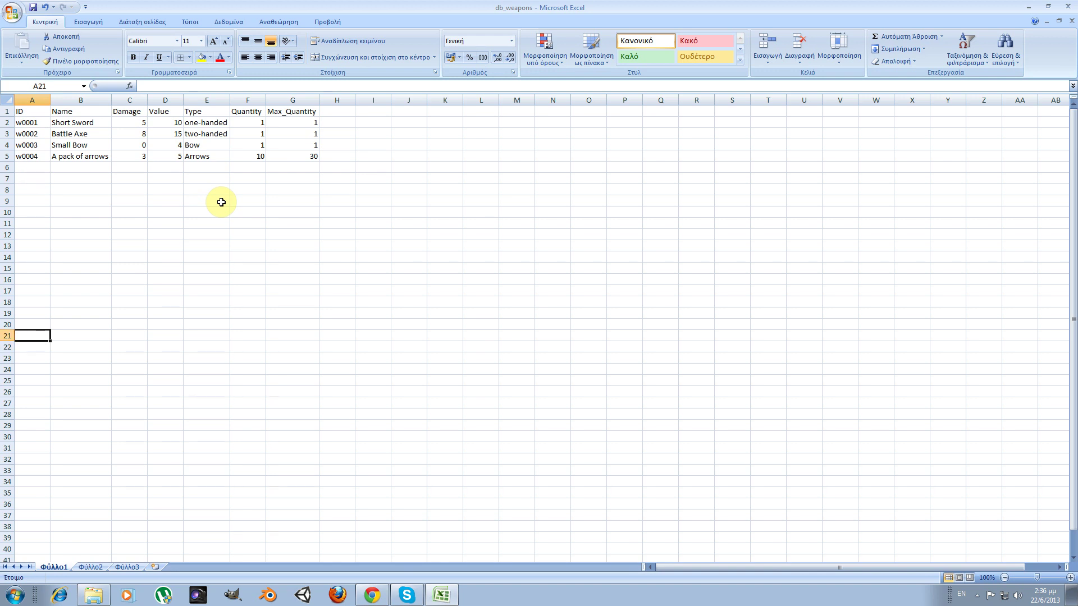
key("Down")
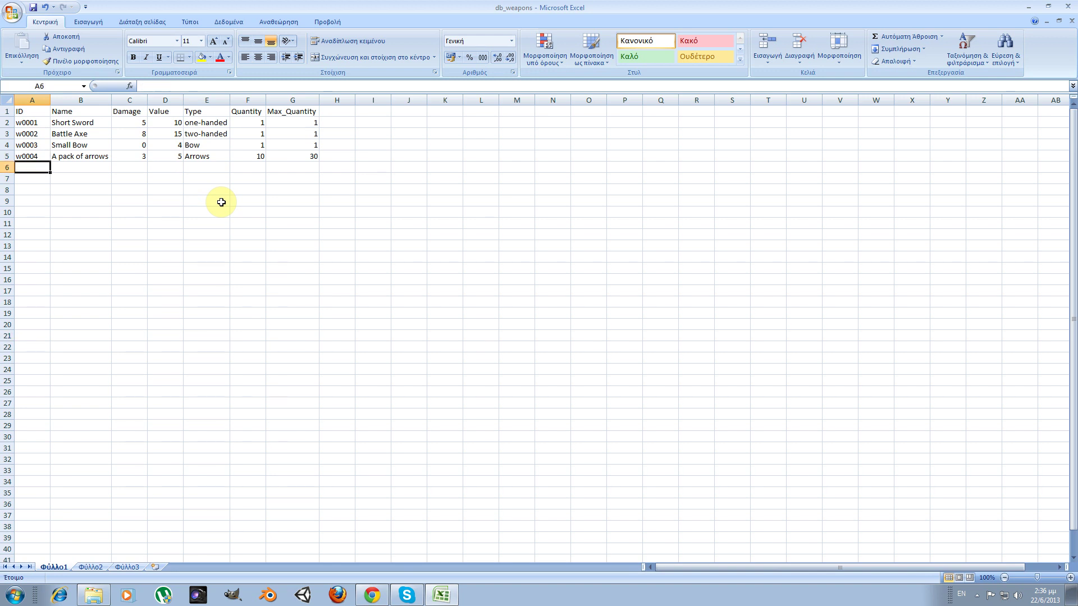
key("Right")
key("Right")
key("Right")
key("Right")
key("Right")
key("Right")
key("Left")
key("Left")
key("Left")
key("Left")
key("Left")
key("Left")
type("w0005")
key("Return")
key("Up")
key("Delete")
key("Down")
key("Down")
key("Down")
key("Down")
key("Down")
key("Down")
key("Down")
key("Down")
key("Down")
key("Down")
key("Down")
key("Down")
key("Down")
key("Down")
key("Down")
key("Down")
key("Down")
key("Down")
key("Down")
key("Down")
key("Down")
key("Down")
key("Down")
key("Down")
key("Down")
key("Up")
key("Up")
key("Up")
key("Up")
key("Up")
key("Up")
key("Up")
key("Up")
key("Up")
key("Up")
key("Up")
key("Up")
key("Up")
key("Up")
key("Up")
key("Up")
key("Up")
key("Up")
key("Up")
key("Up")
key("Up")
key("Up")
key("Up")
key("Up")
key("Up")
key("Up")
key("Up")
key("Up")
key("Up")
Review the header row, then bring up Save As with F12.
key("Right")
key("Right")
key("Right")
key("Right")
key("Right")
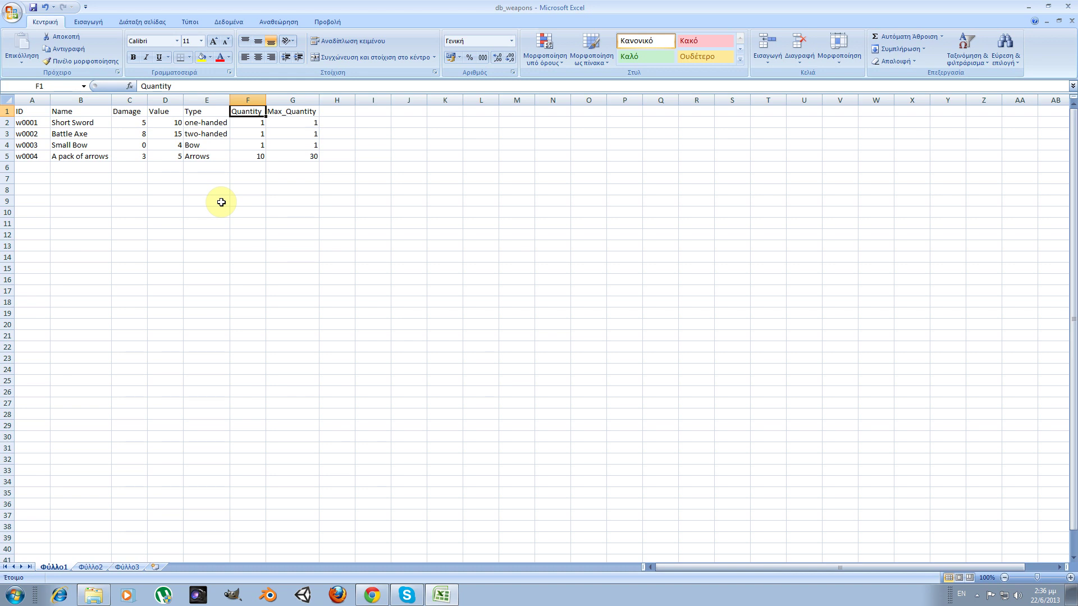
key("Left")
key("Left")
key("Left")
key("Left")
key("Left")
key("Right")
key("Right")
key("Left")
key("Left")
key("Right")
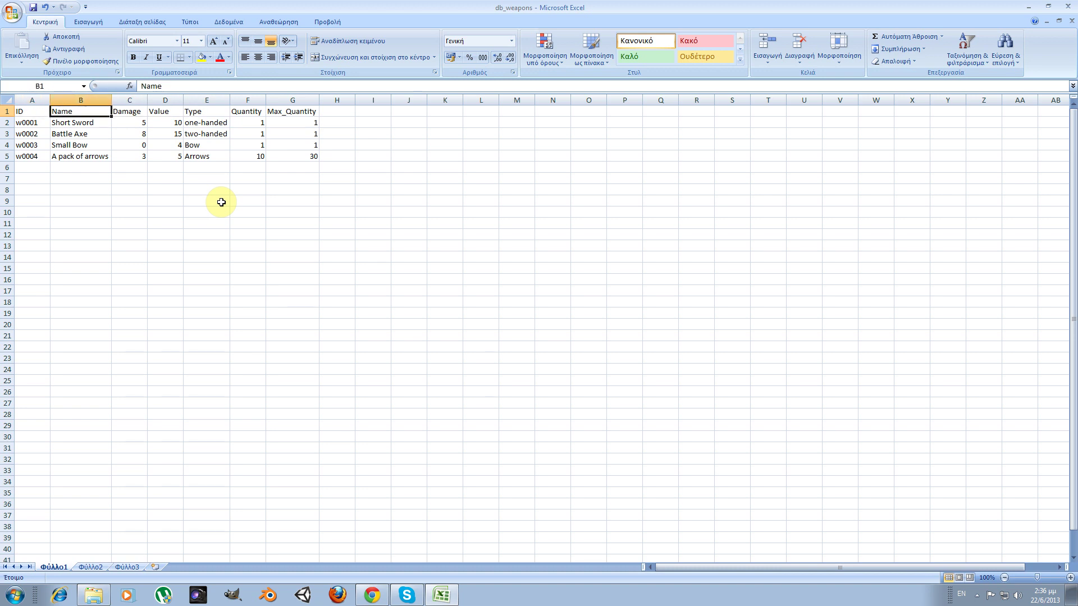
key("Left")
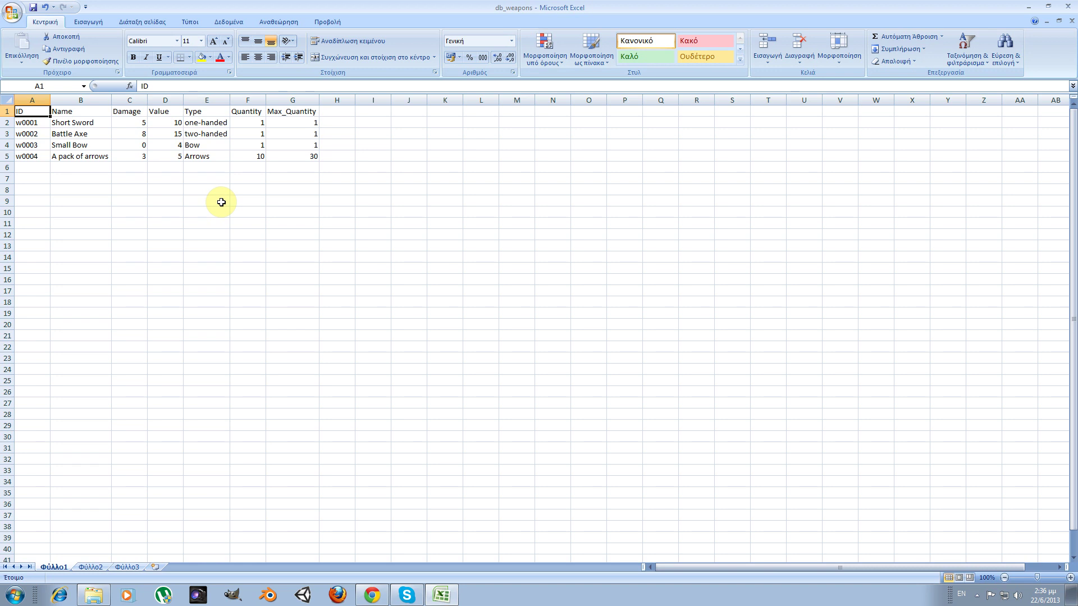
key("Right")
key("Right")
key("Right")
key("Right")
key("Right")
key("Right")
key("Right")
key("Left")
key("Left")
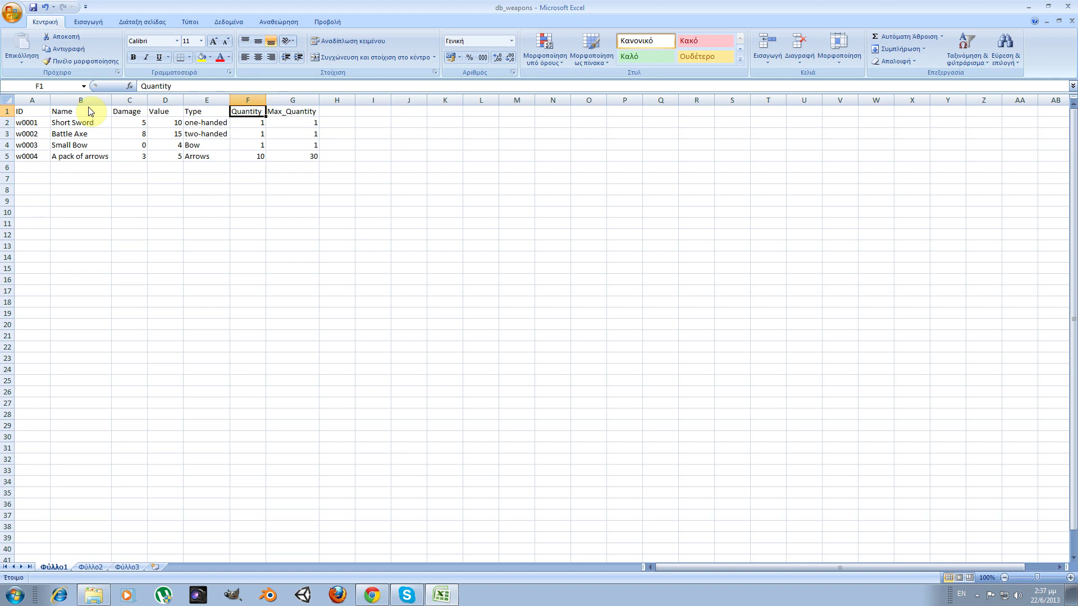
key("F12")
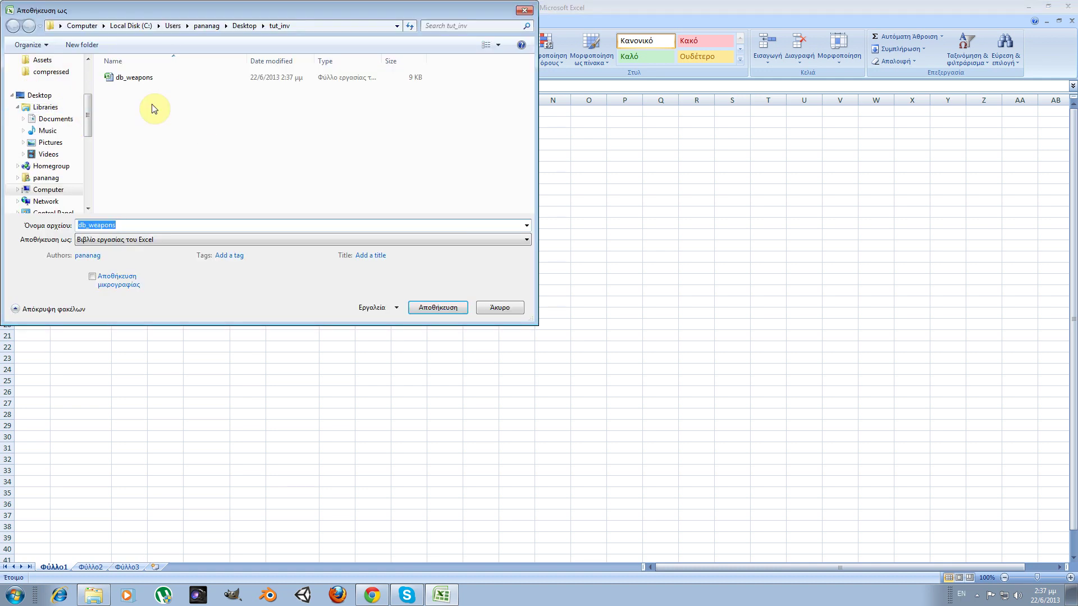
Save as db_weapons in CSV (comma delimited) format, accepting the single-sheet and lost-features warnings.
left_click(187, 240)
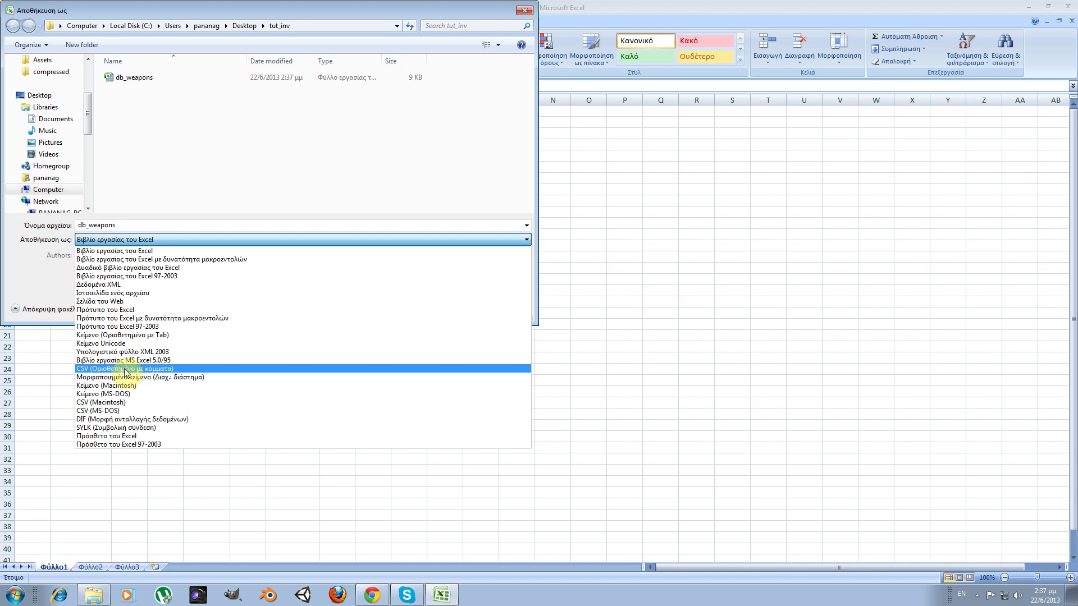
left_click(125, 371)
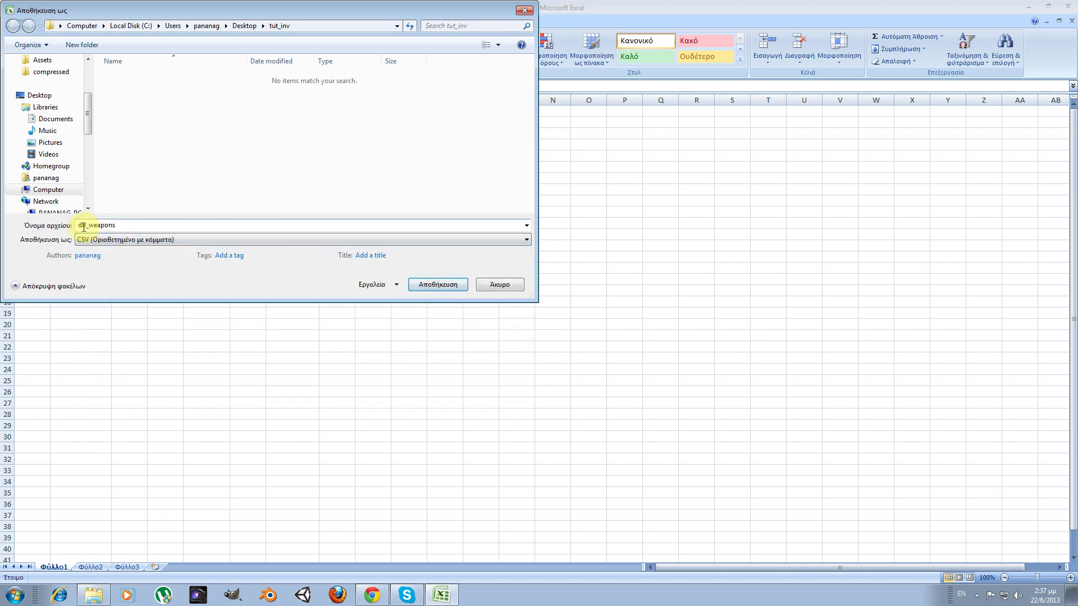
left_click(437, 285)
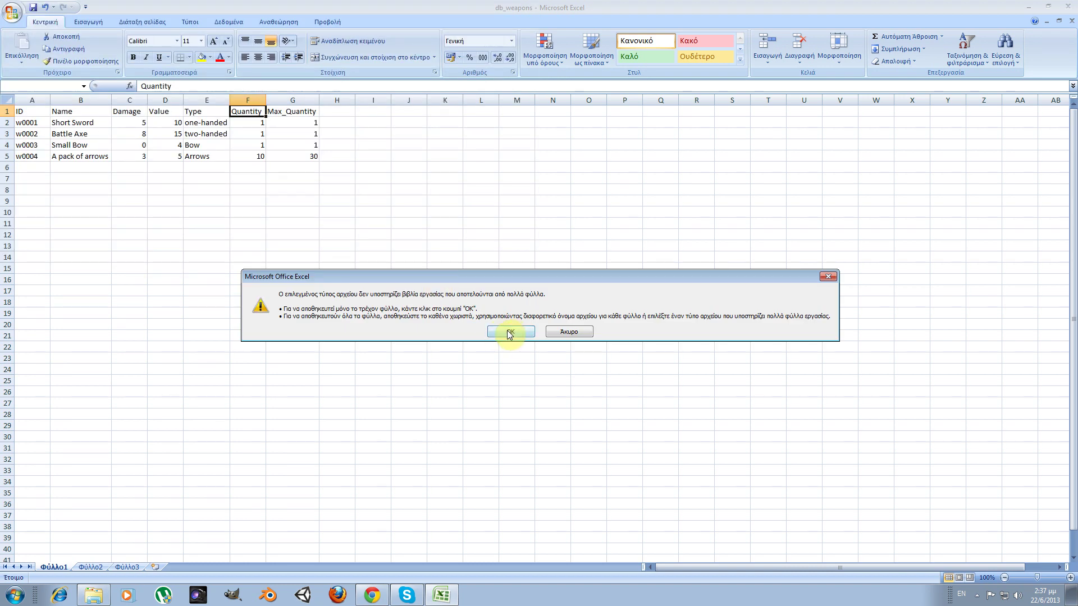
left_click(494, 335)
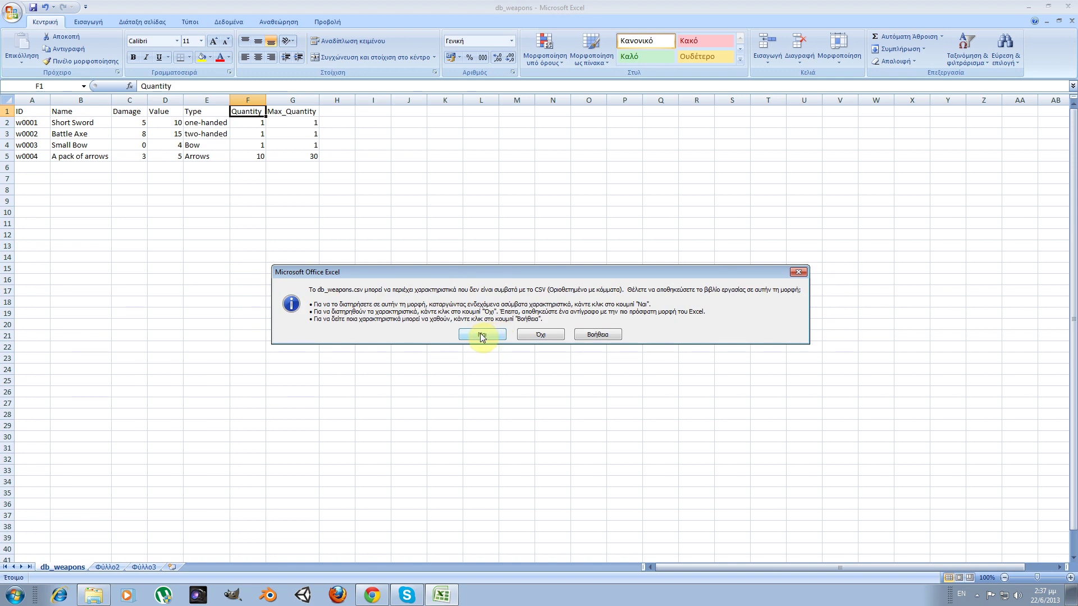
left_click(482, 335)
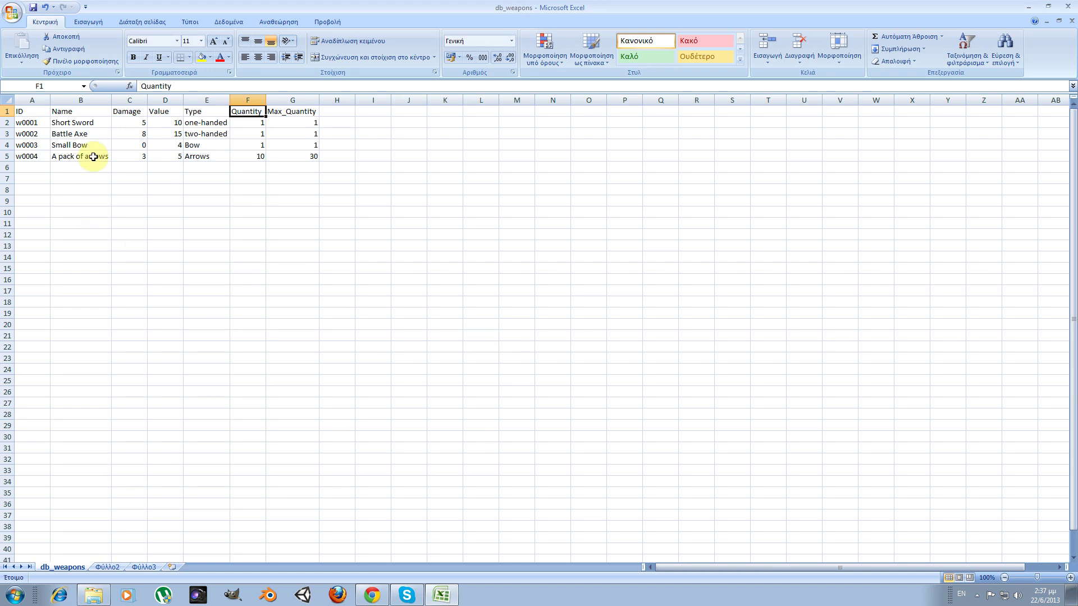
left_click(34, 111)
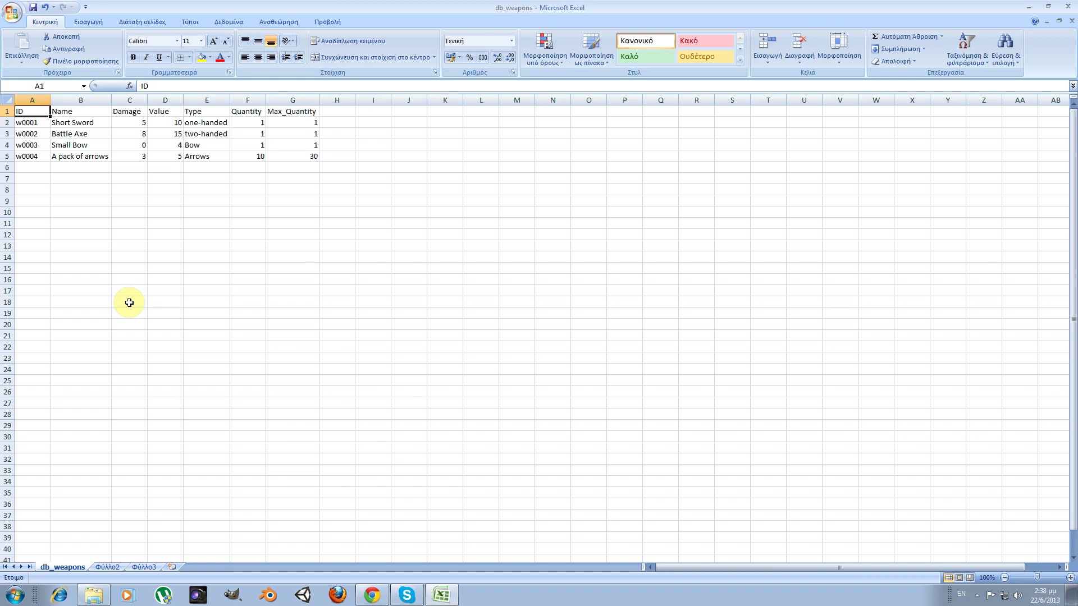
Step through the table cells to check the Battle Axe's type and quantity.
key("Right")
key("Down")
key("Right")
key("Down")
key("Right")
key("Down")
key("Right")
key("Right")
key("Up")
key("Left")
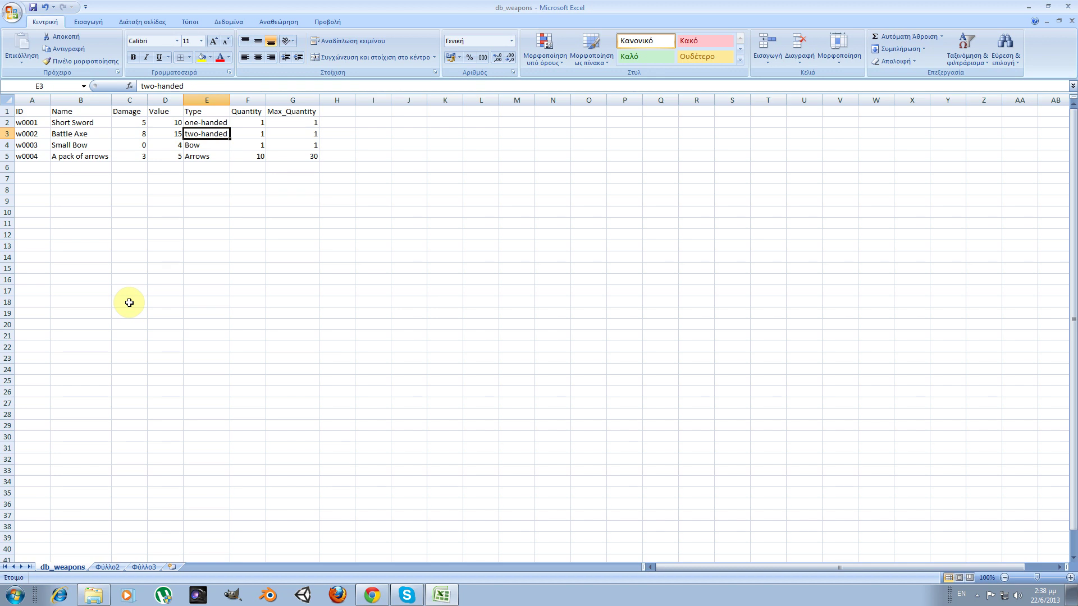
key("Right")
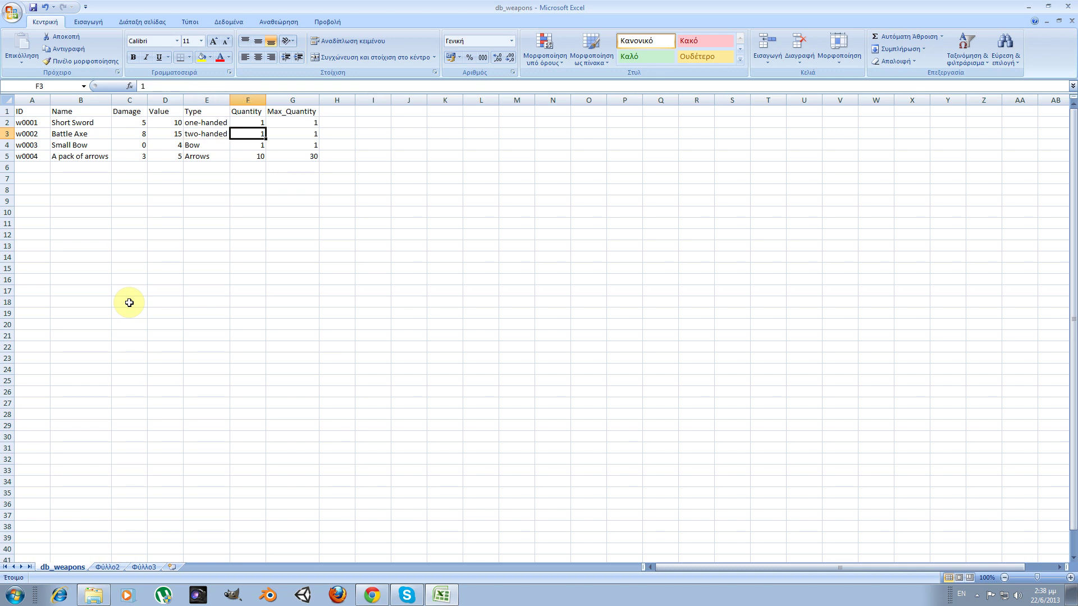
key("Left")
key("Up")
key("Left")
key("Left")
key("Left")
key("Left")
Review the header row from ID across Name to Type.
key("Up")
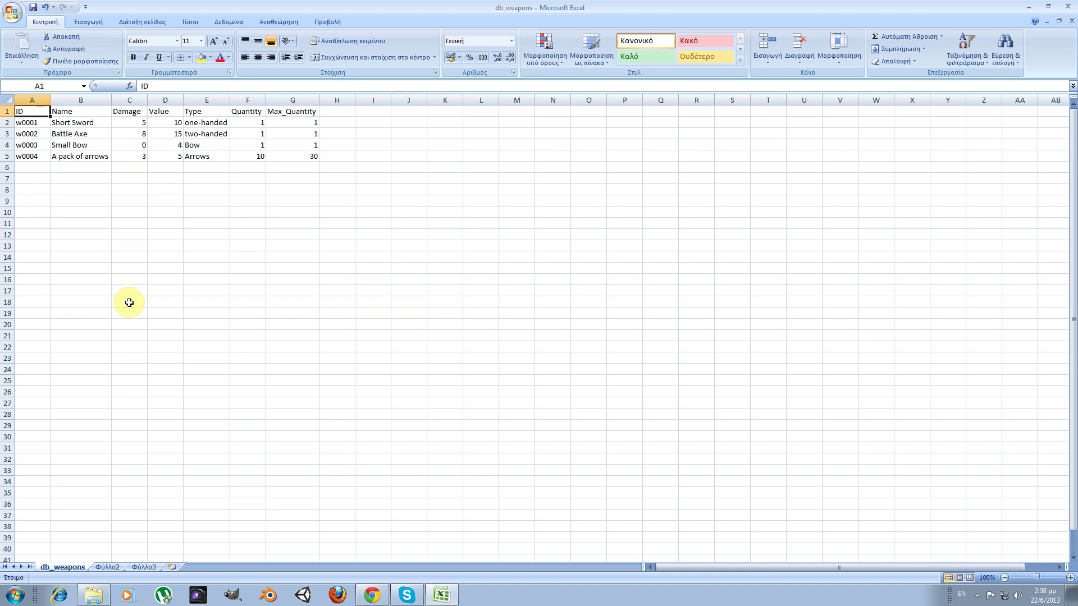
key("Right")
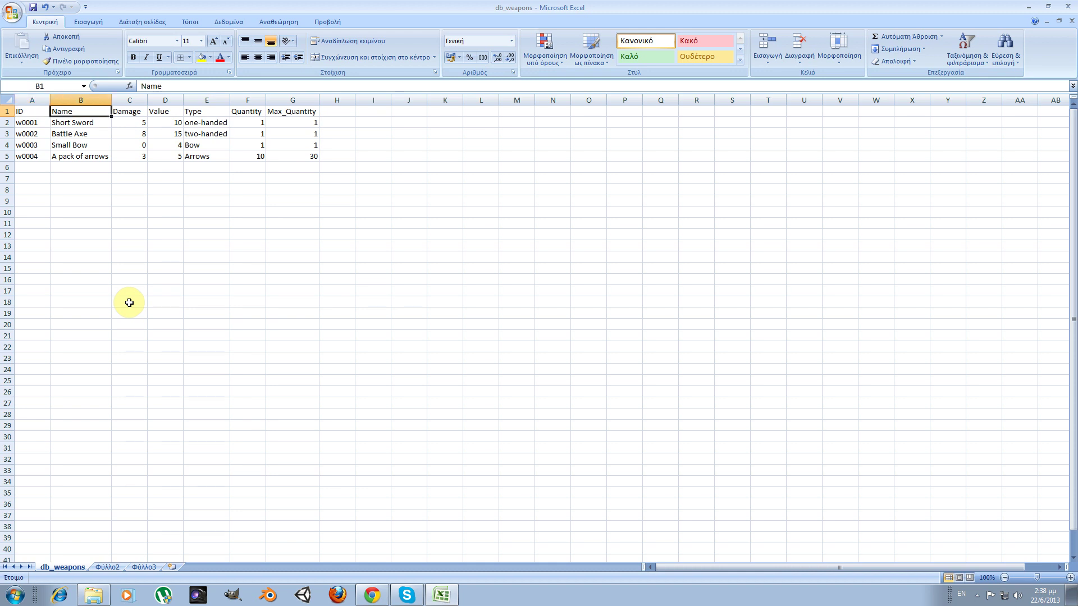
key("Left")
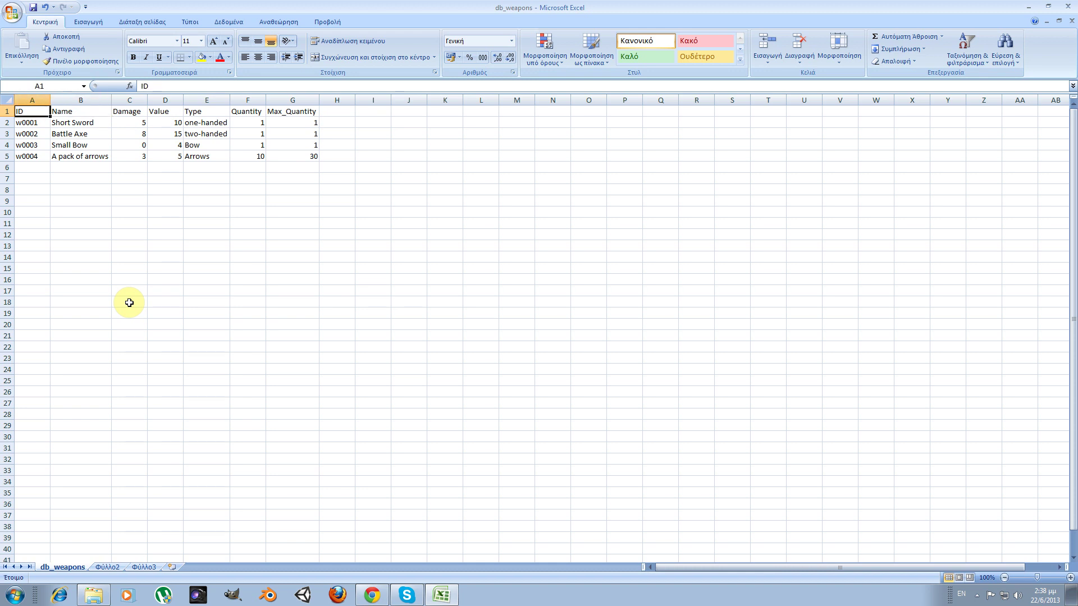
key("Right")
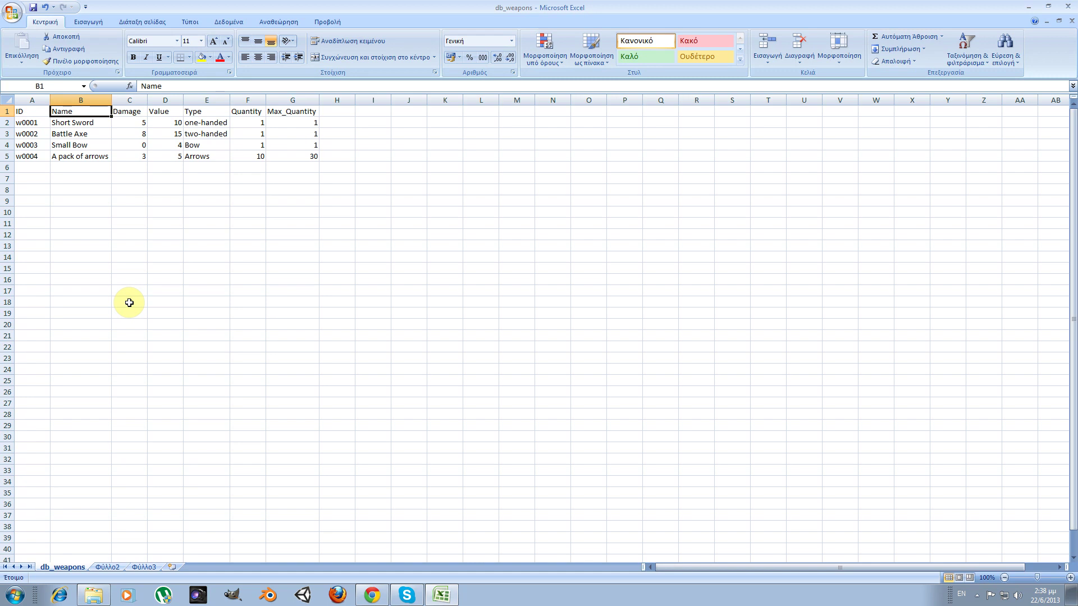
key("Right")
key("Right")
key("Right")
Close Excel, confirming the save of db_weapons as CSV.
left_click(1067, 6)
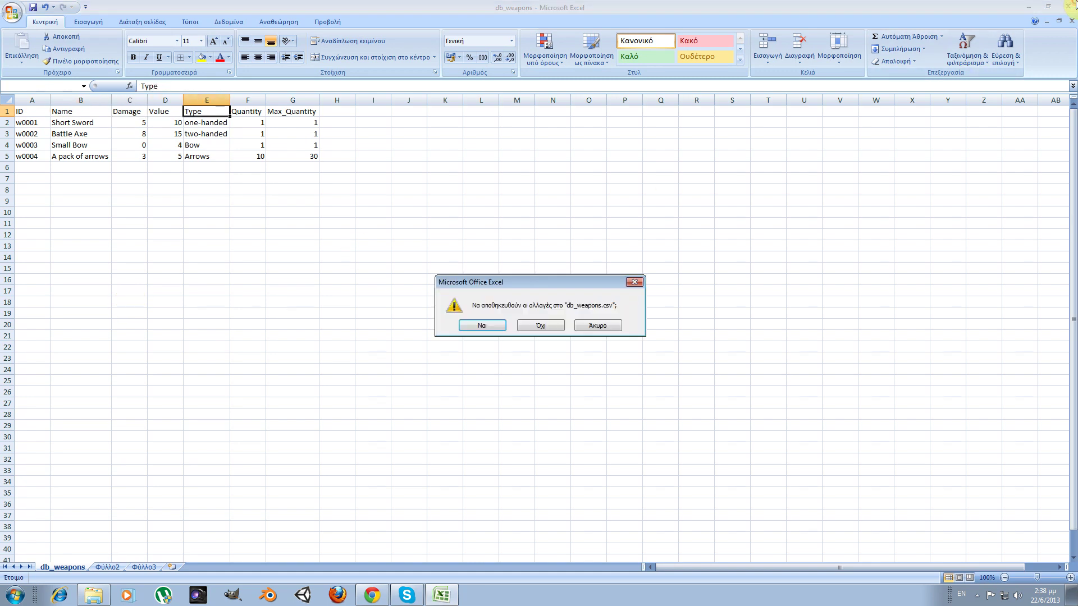
left_click(488, 325)
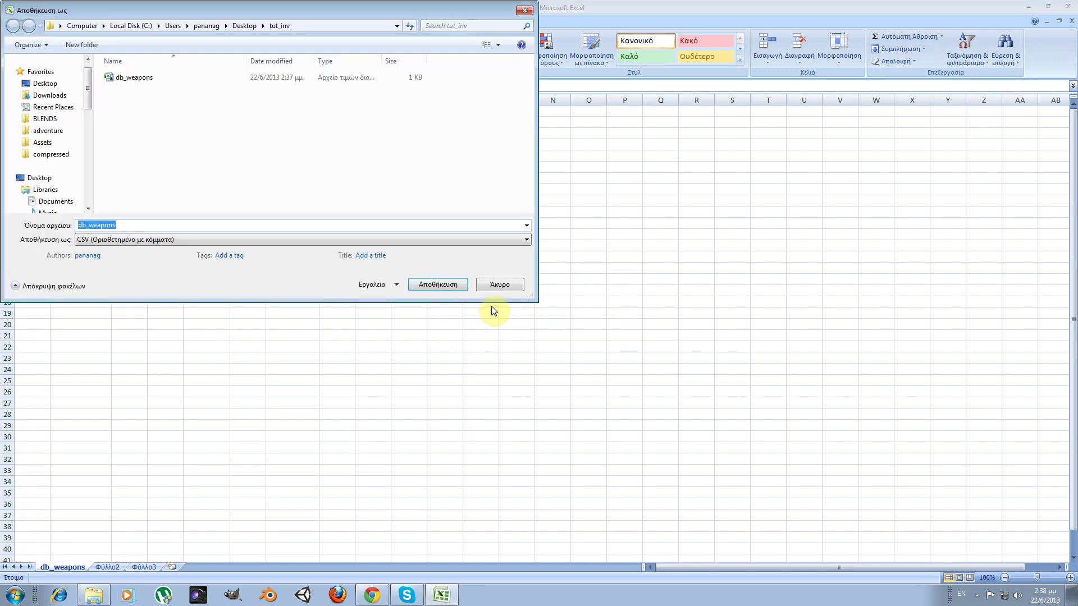
key("Return")
left_click(548, 328)
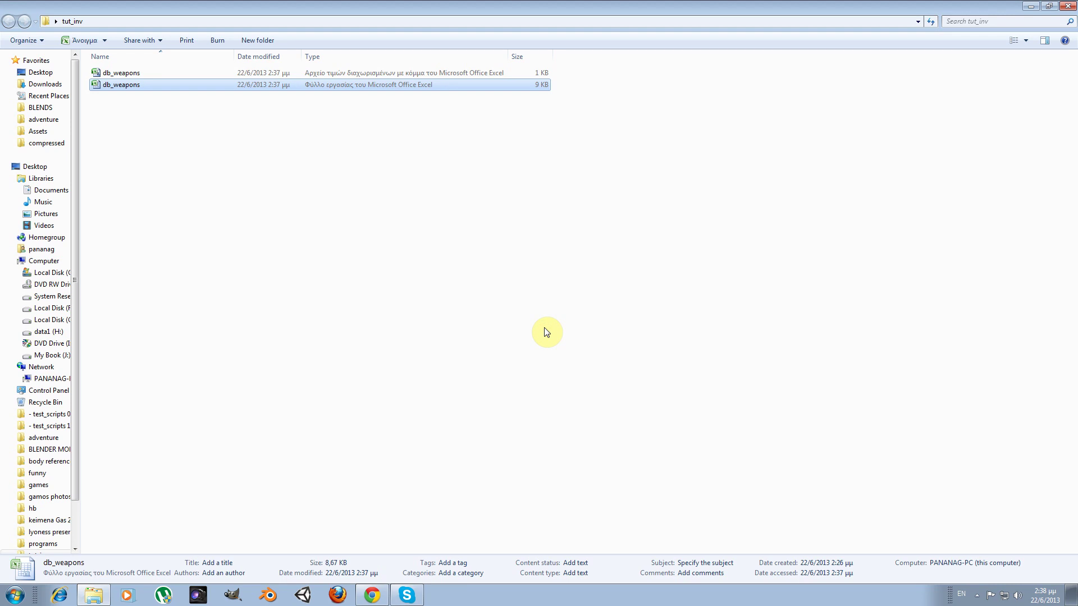
Open the db_weapons CSV file from tut_inv with Edit with Notepad++.
key("Up")
key("Down")
key("Up")
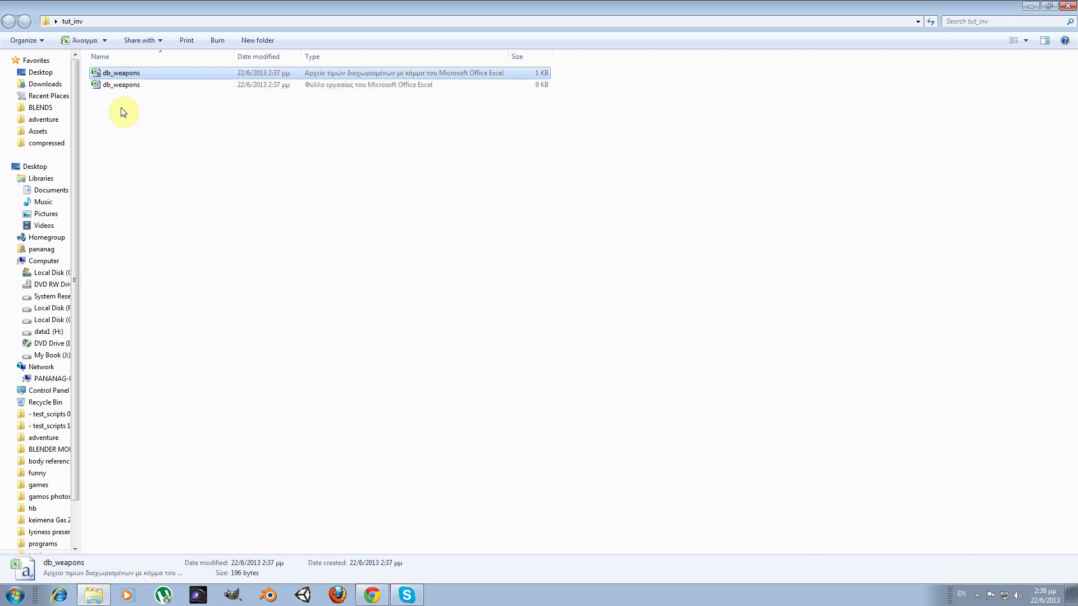
right_click(116, 71)
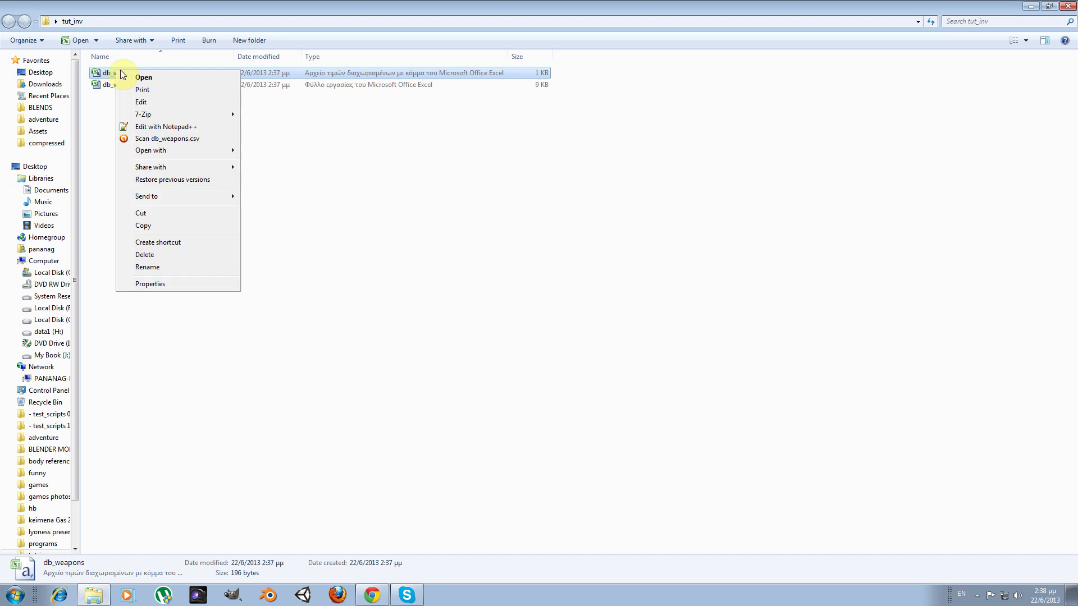
left_click(165, 128)
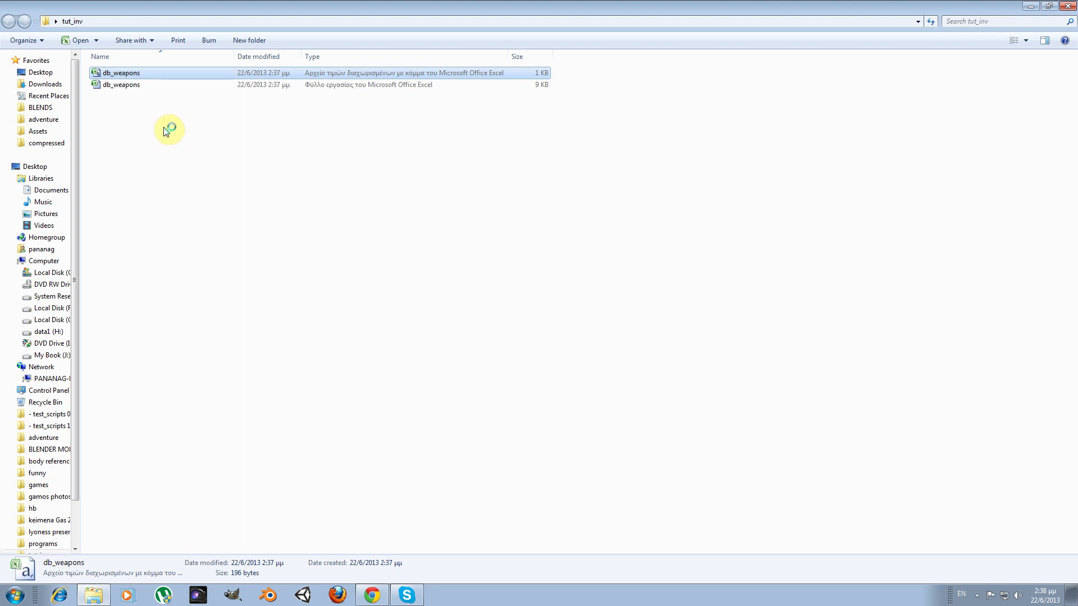
left_click(135, 195)
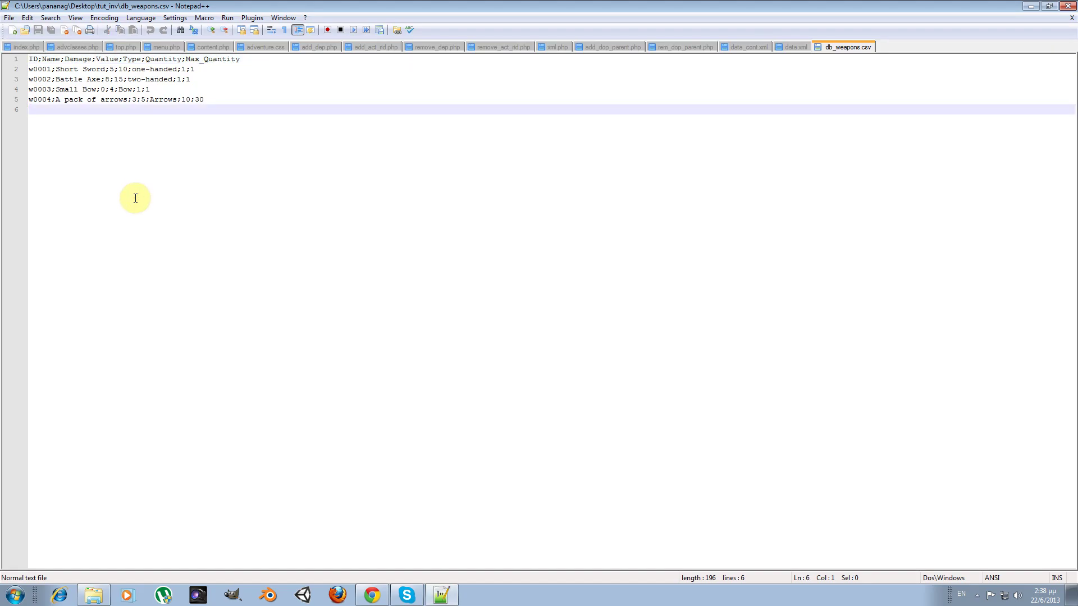
Inspect the header line's semicolon separators after ID and Damage.
key("Up")
key("Up")
key("Up")
key("Up")
key("Up")
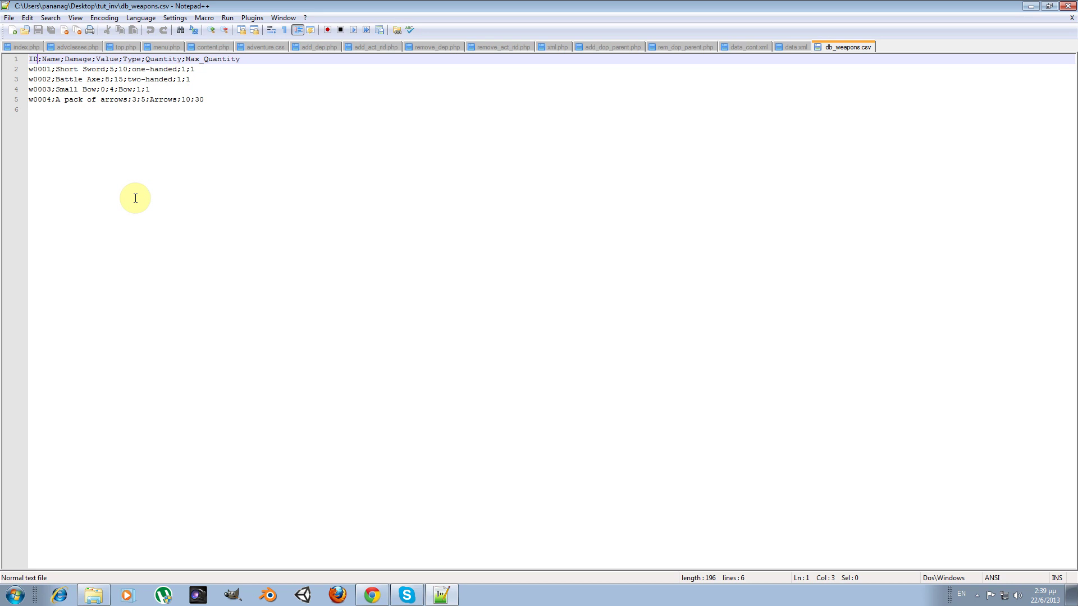
key("shift+Right")
key("Right")
key("Right")
key("Right")
key("Right")
key("Right")
key("Right")
key("shift+Right")
key("Right")
key("Left")
key("Left")
key("Left")
key("Left")
key("Left")
key("Left")
key("Left")
key("Left")
Step through the four weapon lines, then close Notepad++.
key("Right")
key("Right")
key("Left")
key("Left")
key("Left")
key("Left")
key("Left")
key("Left")
key("Left")
key("Left")
key("Left")
key("Left")
key("Left")
key("Left")
key("Left")
key("Left")
key("Left")
key("Left")
key("Left")
key("Left")
key("Left")
key("Down")
key("Left")
key("Left")
key("Left")
key("Left")
key("Left")
key("Down")
key("Right")
key("Right")
key("Right")
key("Right")
key("Right")
key("Right")
key("Right")
key("Right")
key("Right")
key("Right")
key("Right")
key("Right")
key("Right")
key("Right")
key("Right")
key("Right")
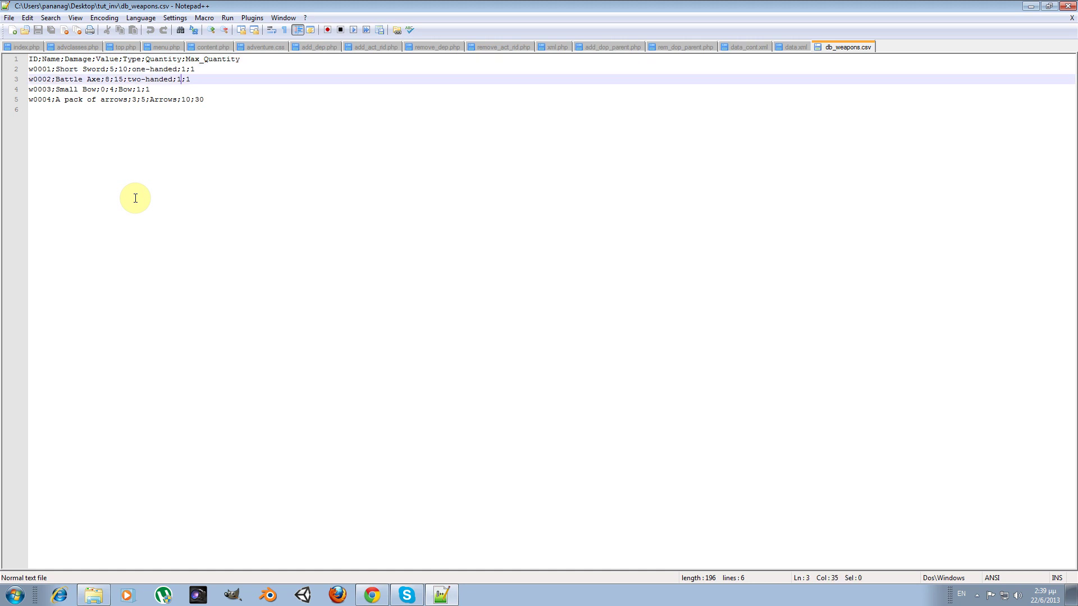
key("Down")
key("Down")
key("Up")
key("Up")
key("Home")
key("Down")
key("Down")
key("Down")
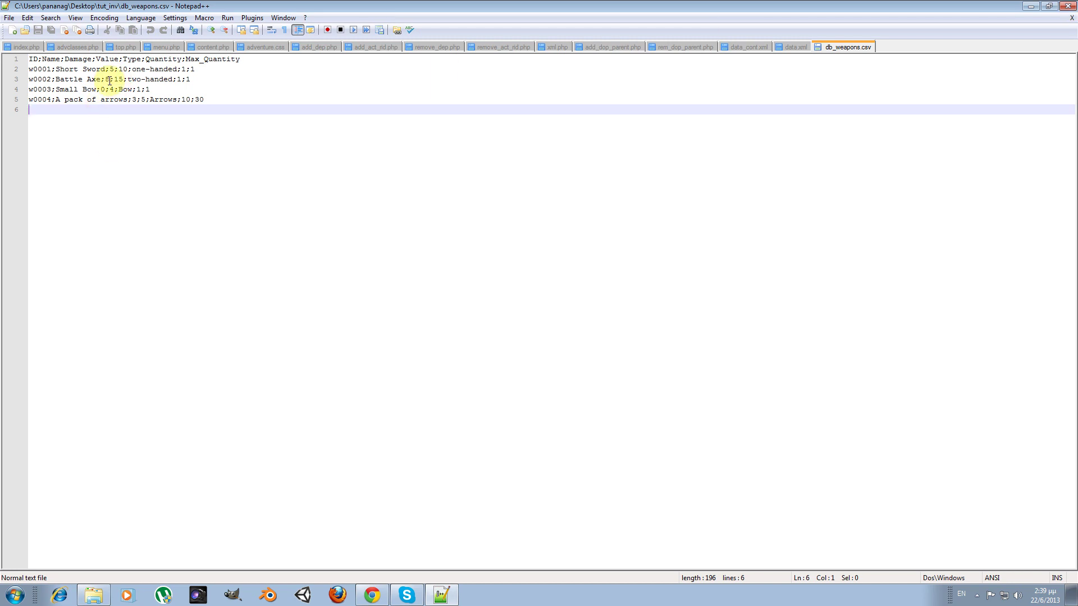
left_click(1067, 8)
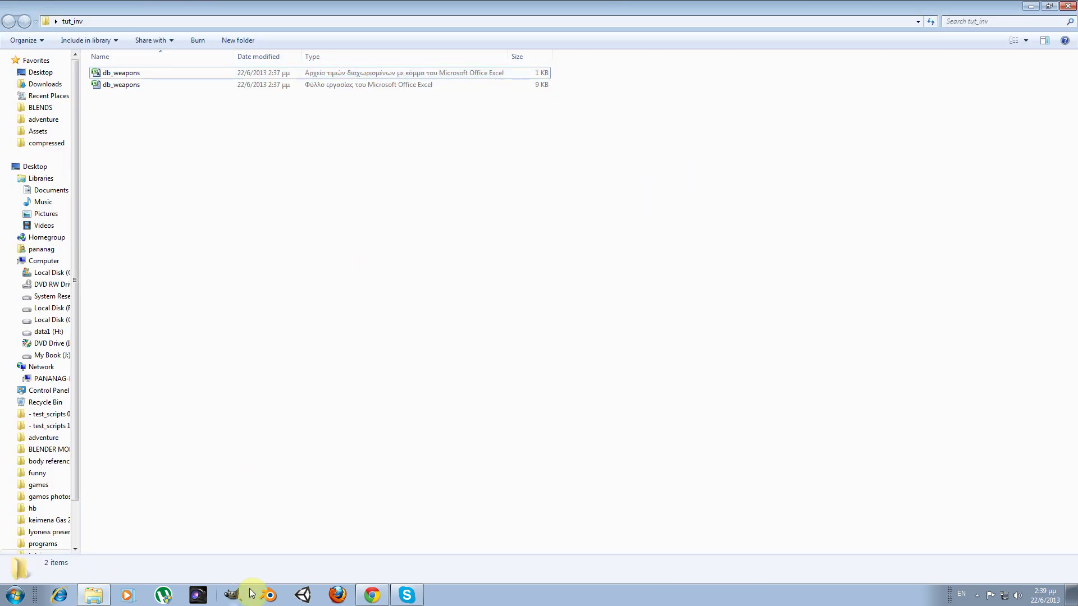
Launch Blender 2.67, dismiss its splash screen, glance at the layout list, then minimize it.
left_click(268, 595)
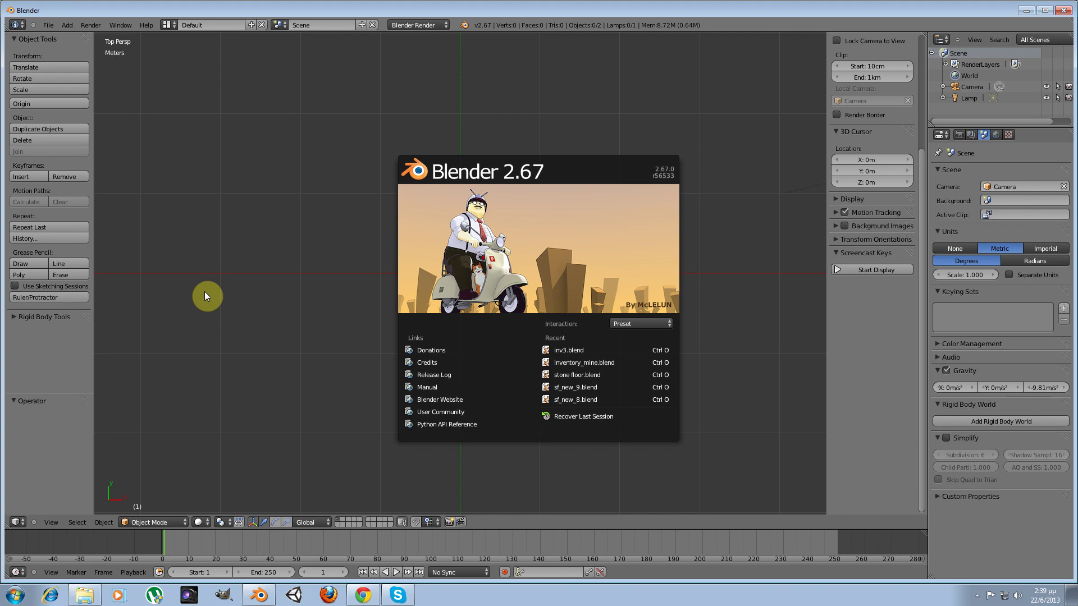
left_click(204, 291)
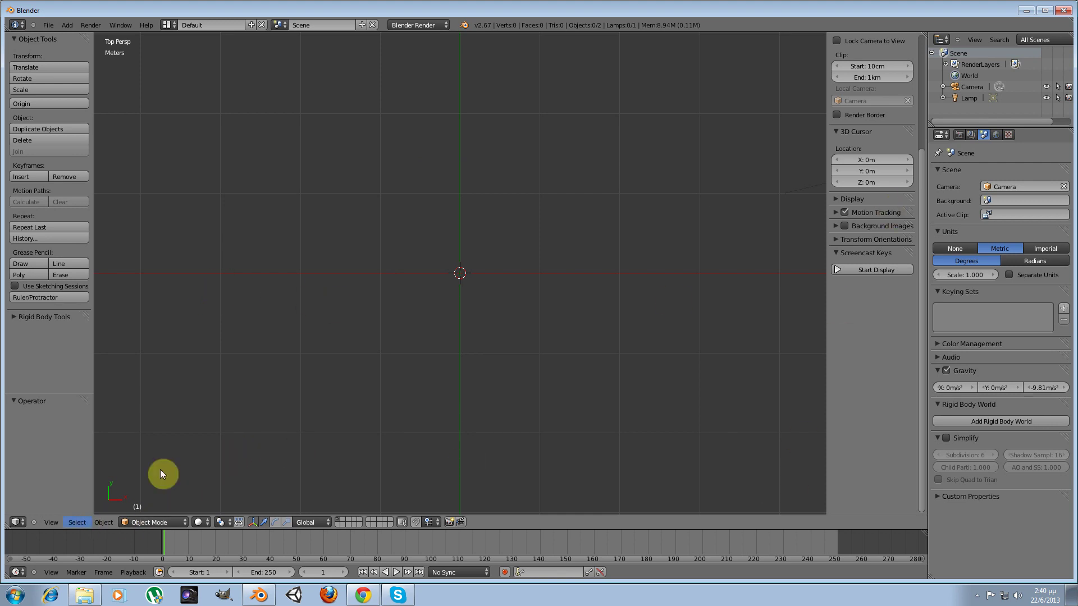
left_click(165, 26)
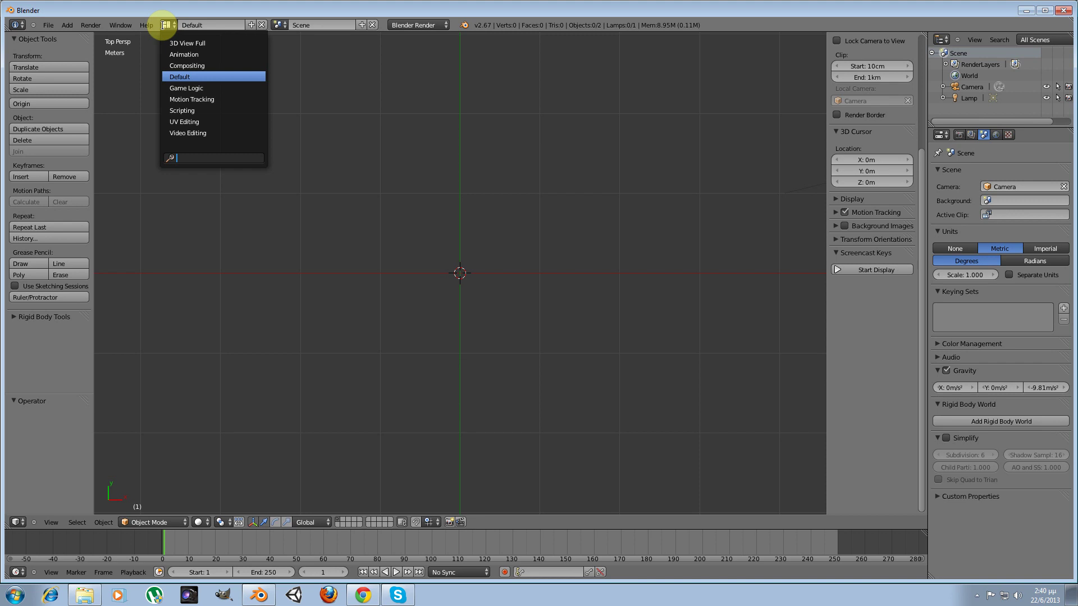
left_click(570, 227)
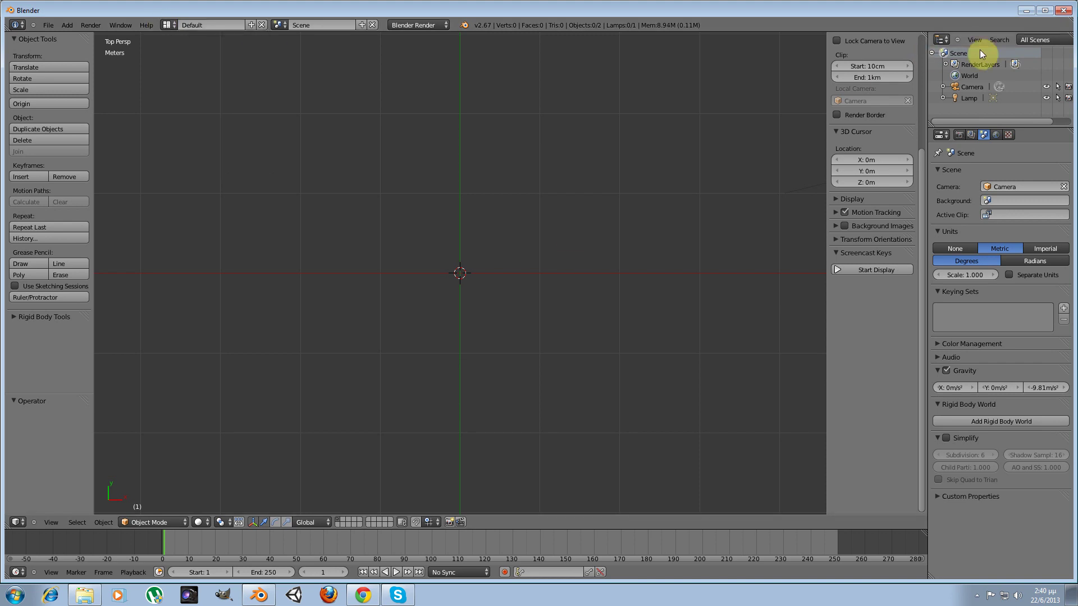
left_click(1025, 11)
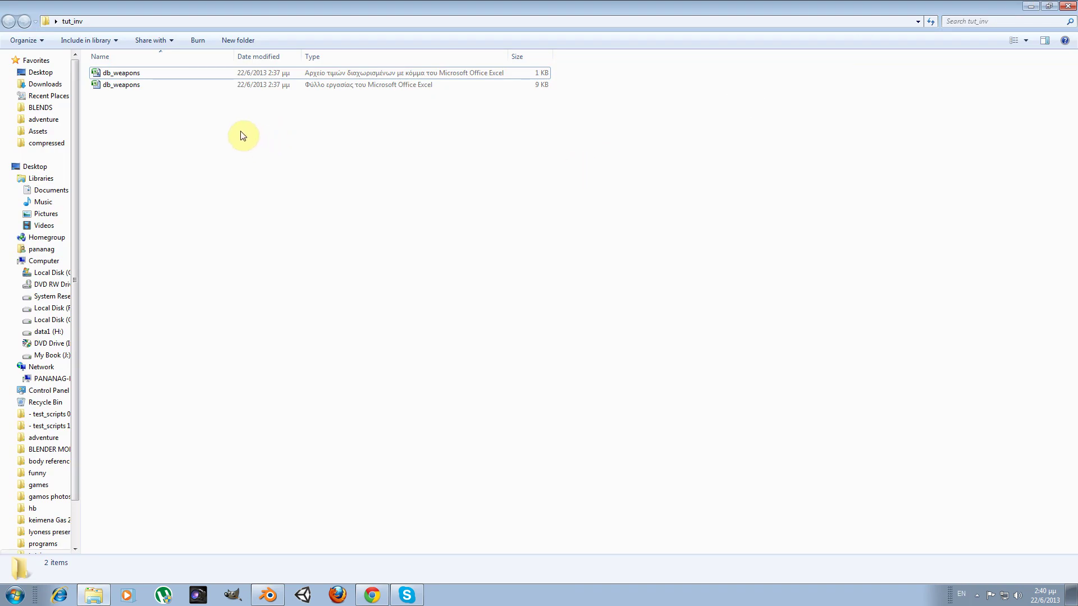
double_click(119, 86)
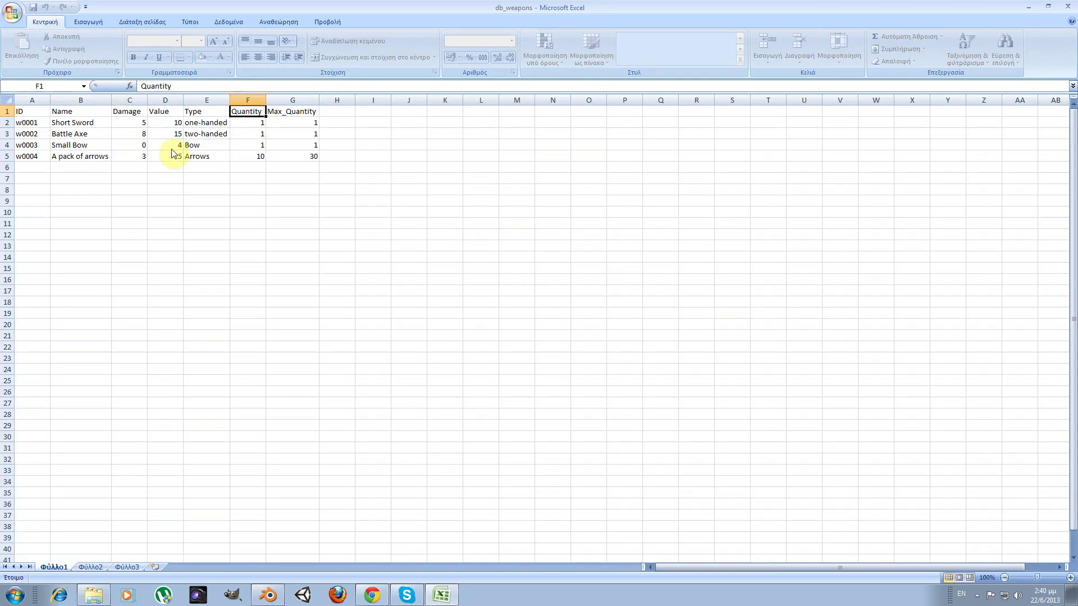
left_click(98, 145)
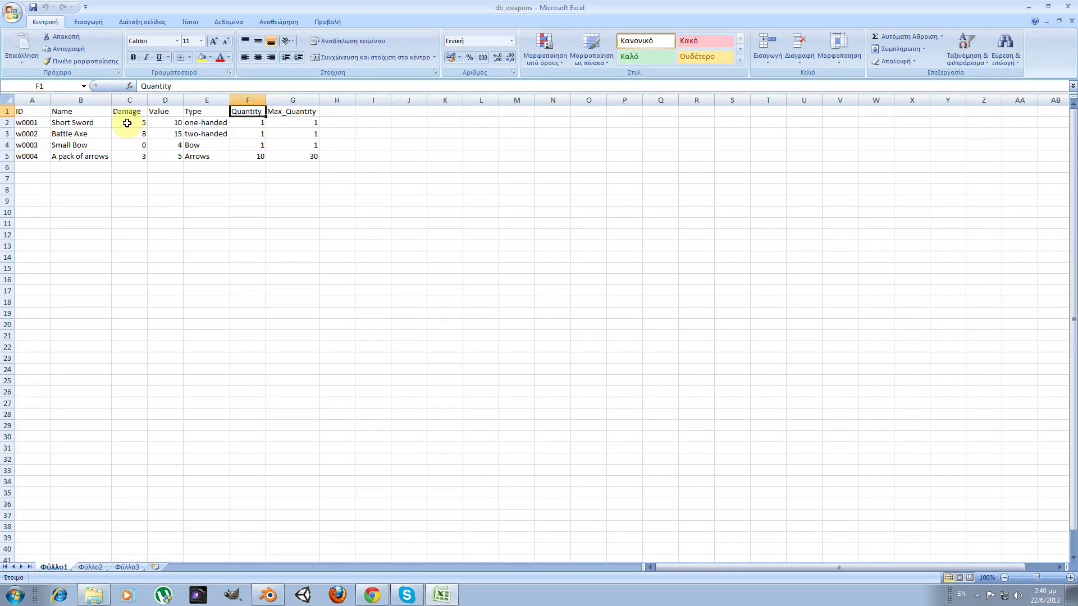
left_click(134, 133)
left_click(163, 134)
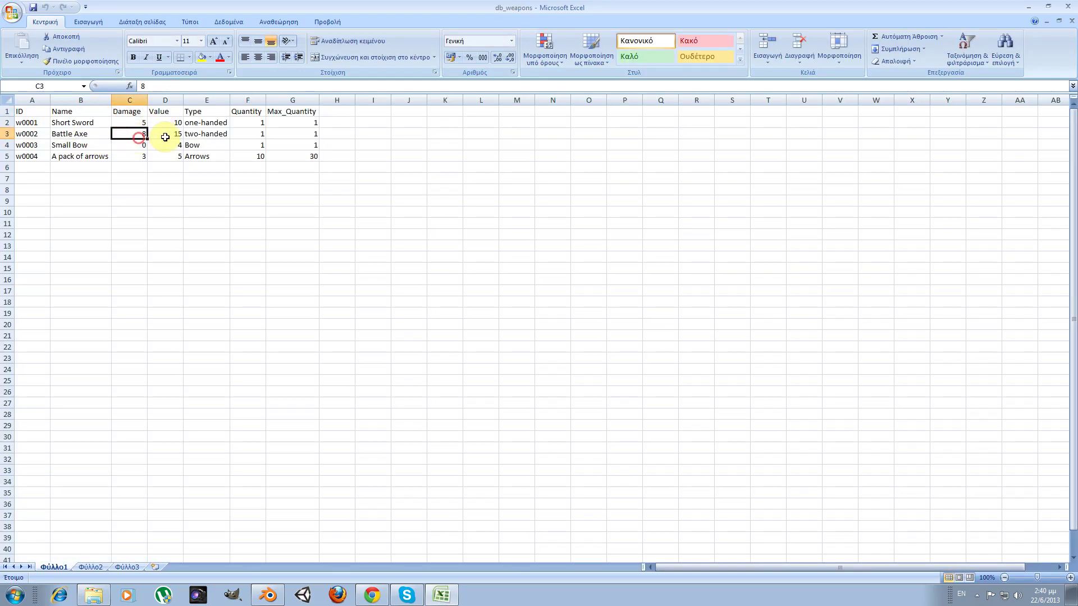
left_click(232, 235)
left_click(25, 122)
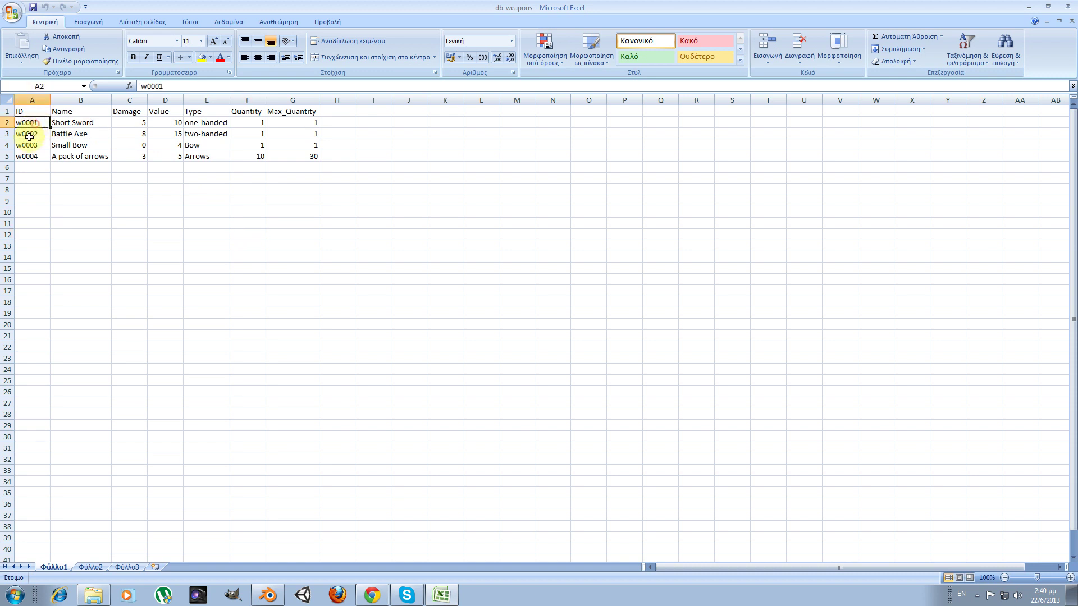
left_click(1067, 6)
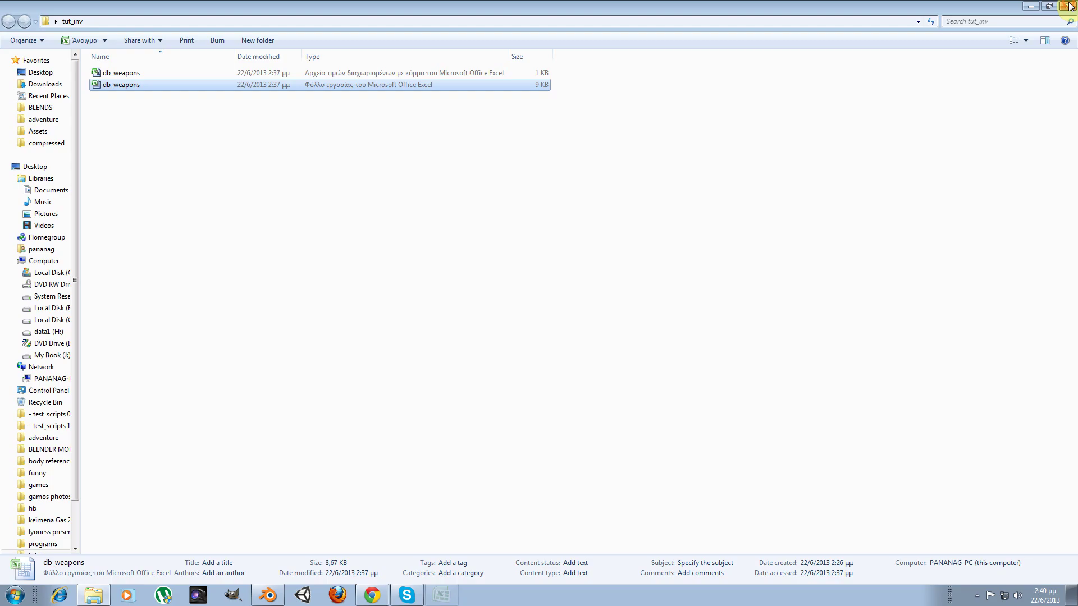
Clear the file selection in tut_inv and restore Blender from the taskbar.
left_click(384, 137)
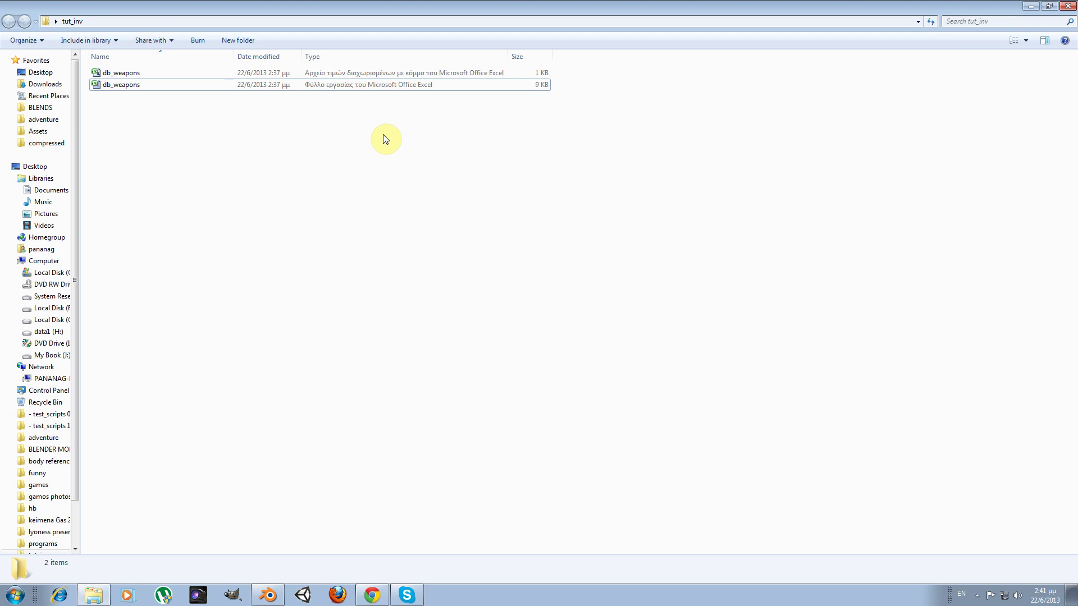
left_click(265, 594)
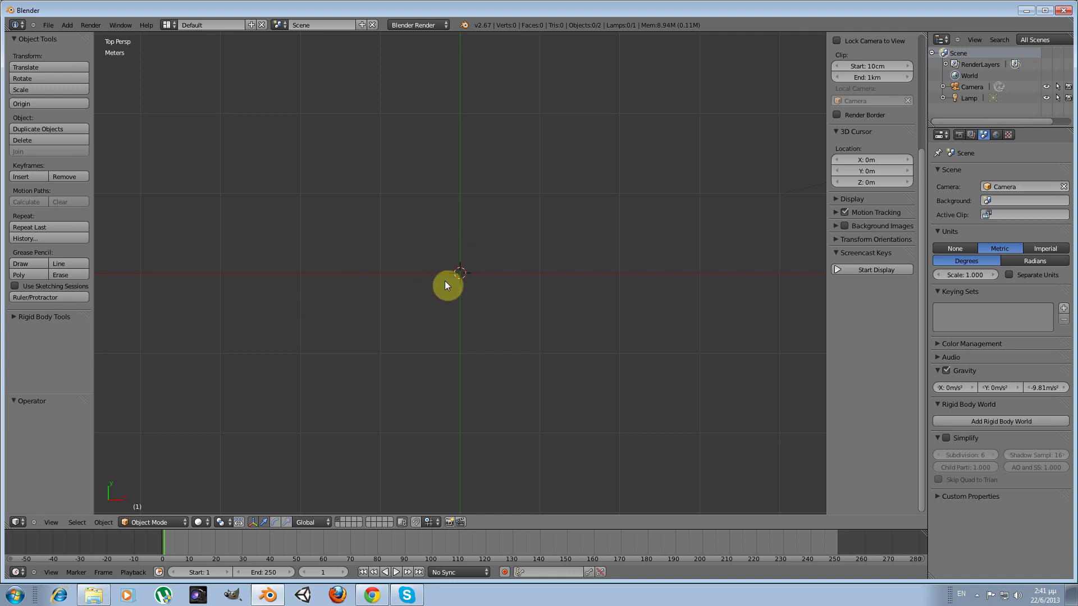
Pick Game Logic from Blender's screen layout list, replacing the Default layout.
left_click(167, 25)
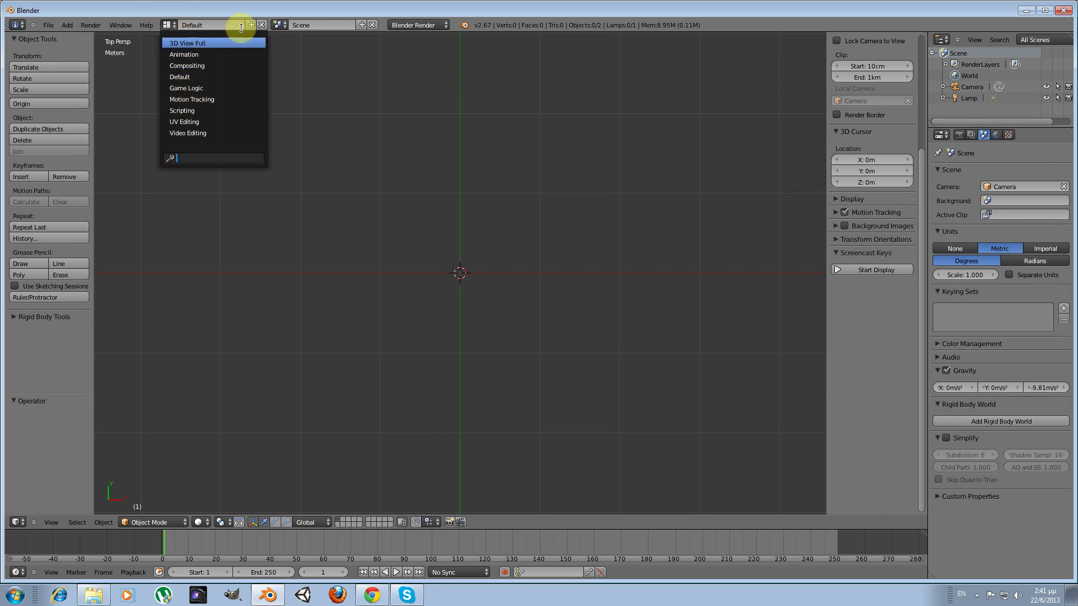
left_click(279, 25)
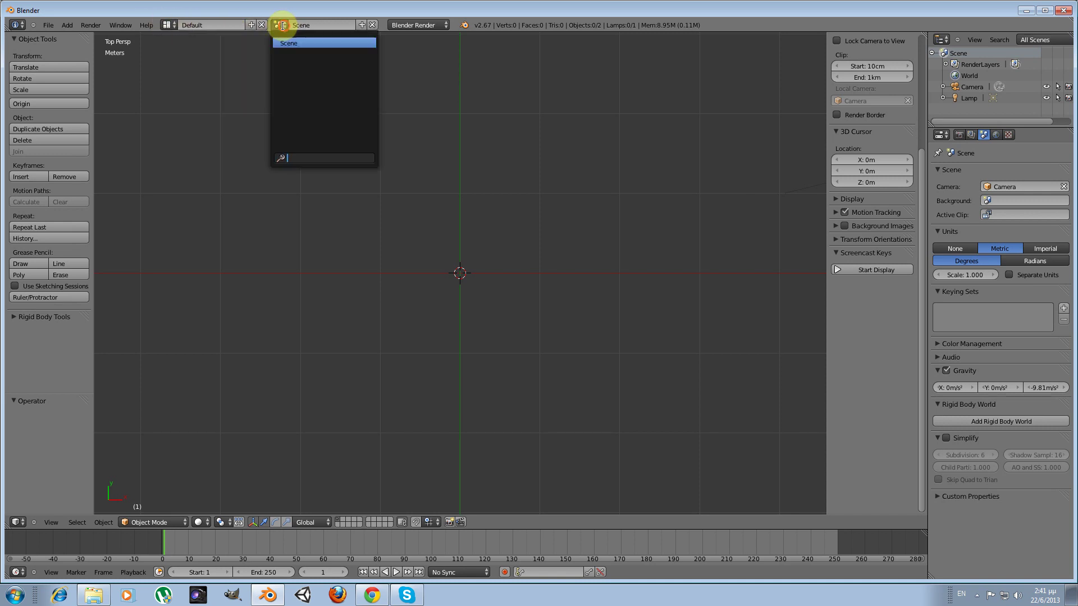
left_click(169, 25)
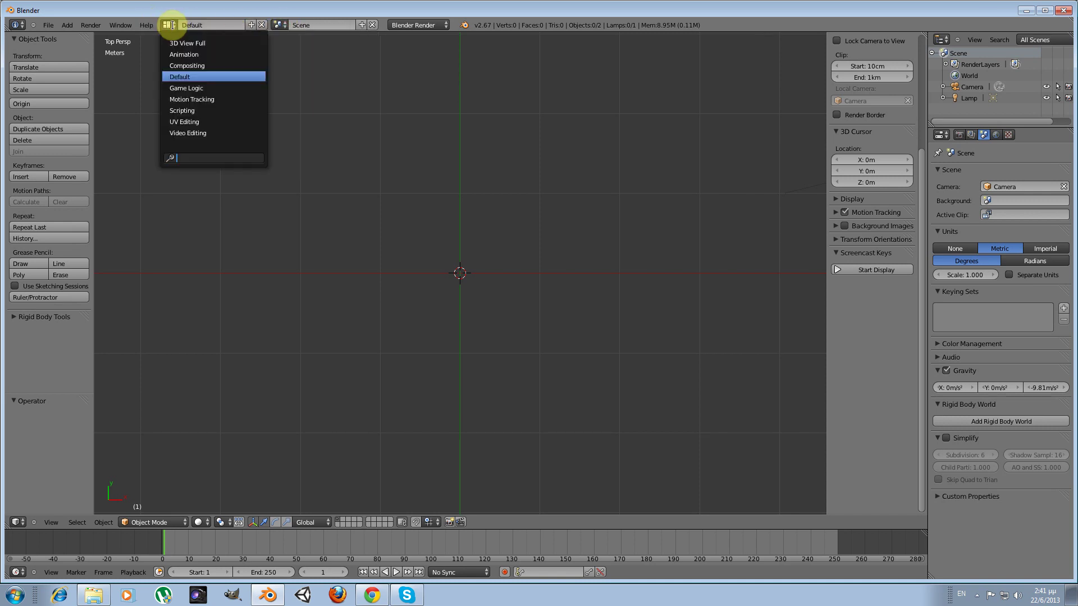
left_click(179, 88)
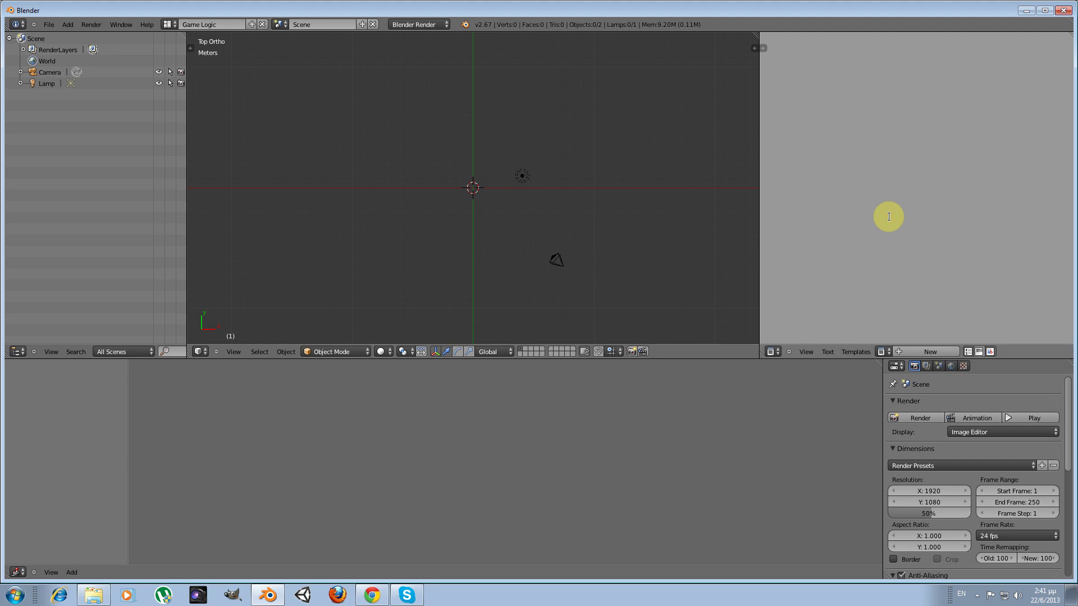